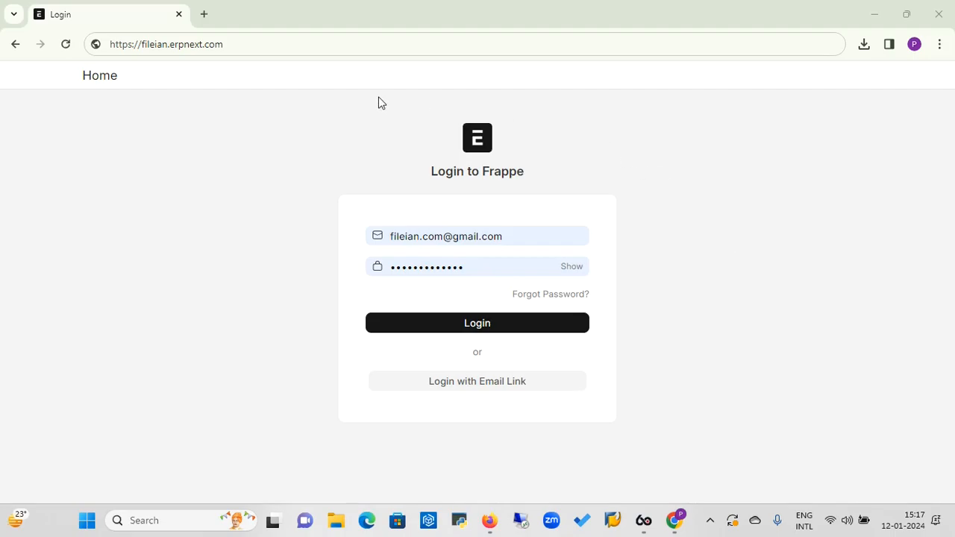
Log in to ERPNext and go from the Opportunity list to the Home workspace
left_click(249, 48)
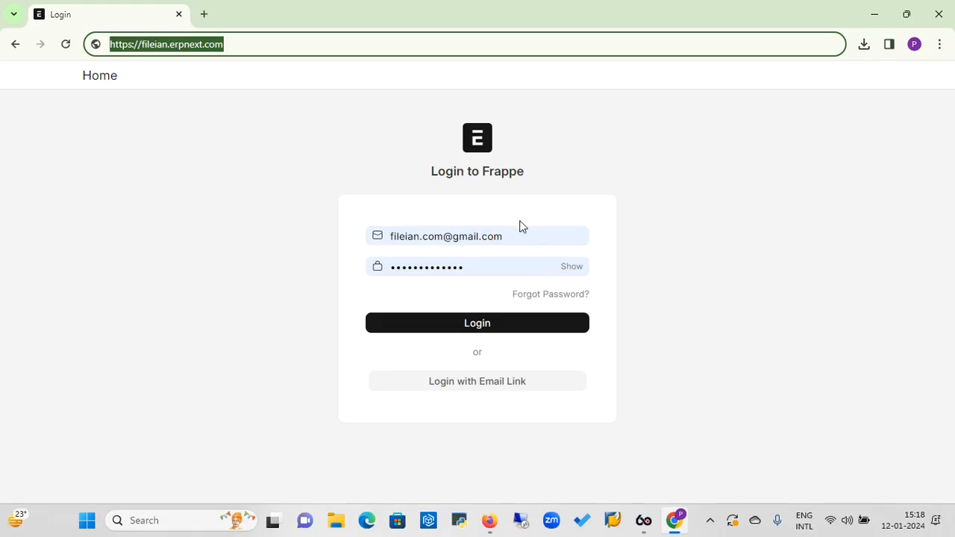
left_click(486, 333)
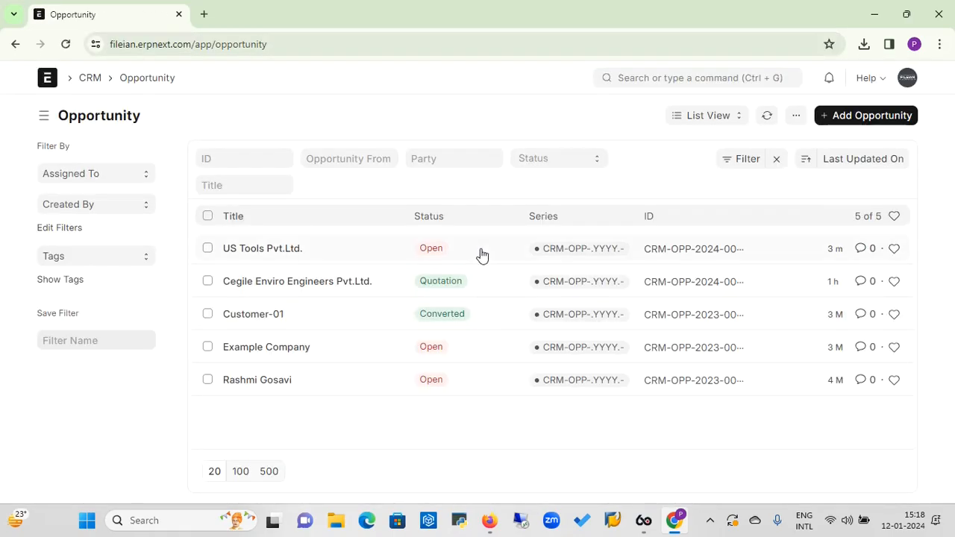
left_click(51, 83)
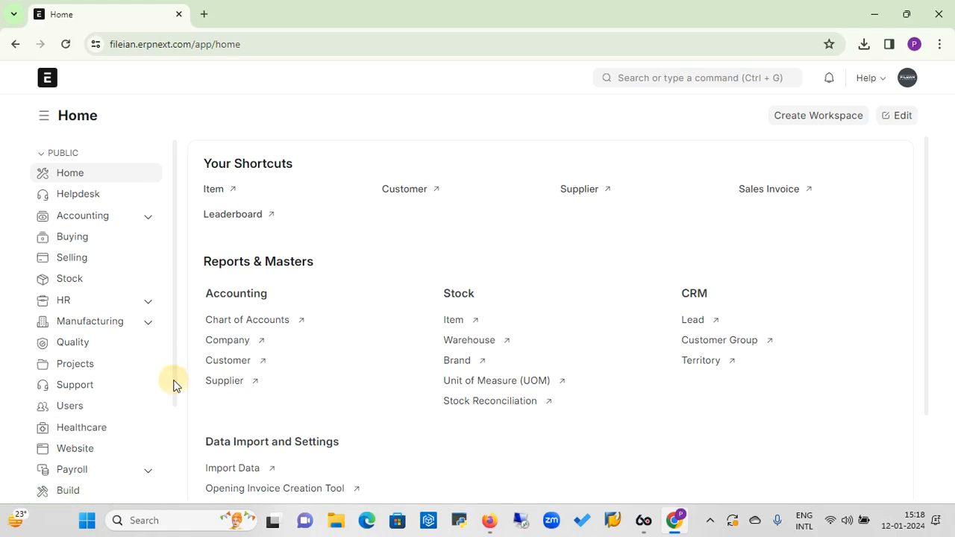
Open the CRM workspace from the sidebar and bring its Reports & Masters section into view
left_click_drag(174, 383, 180, 458)
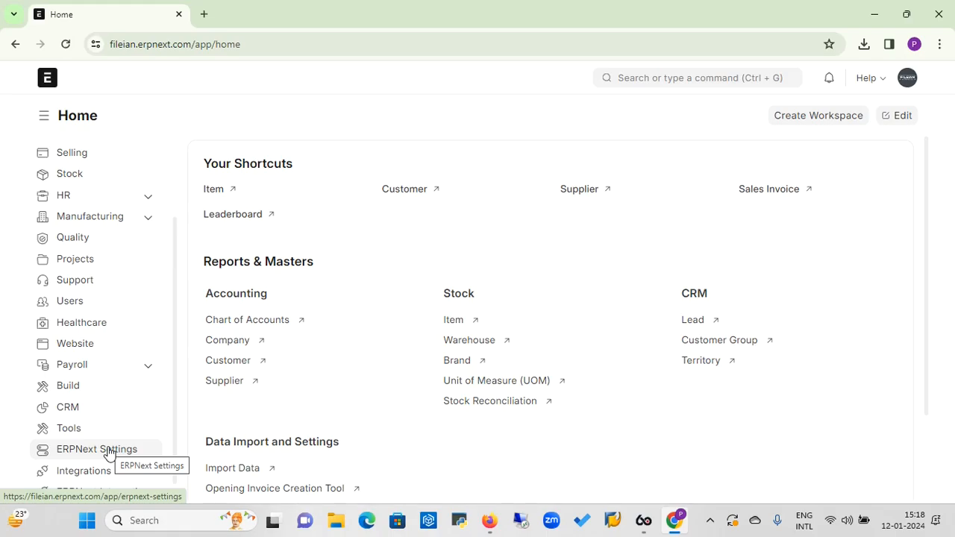
left_click(66, 417)
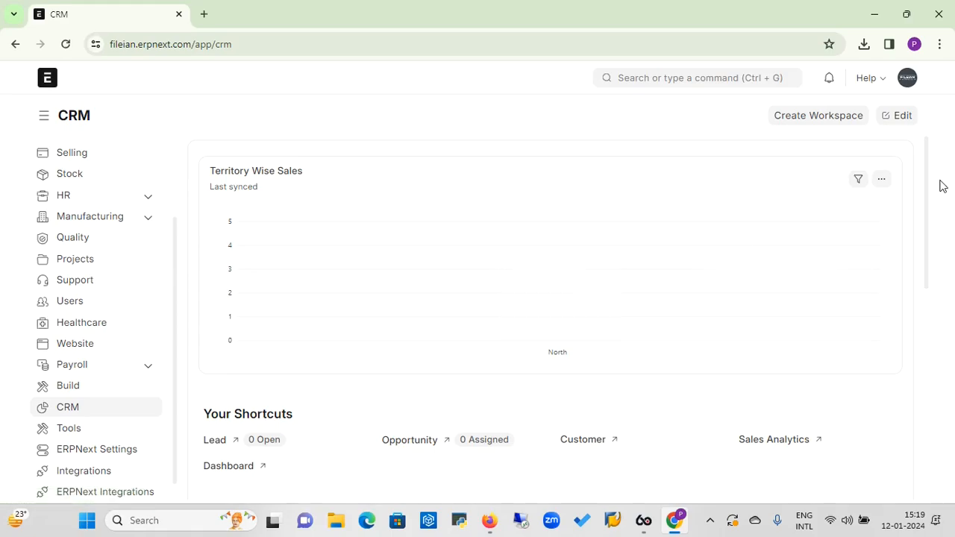
left_click_drag(929, 185, 950, 287)
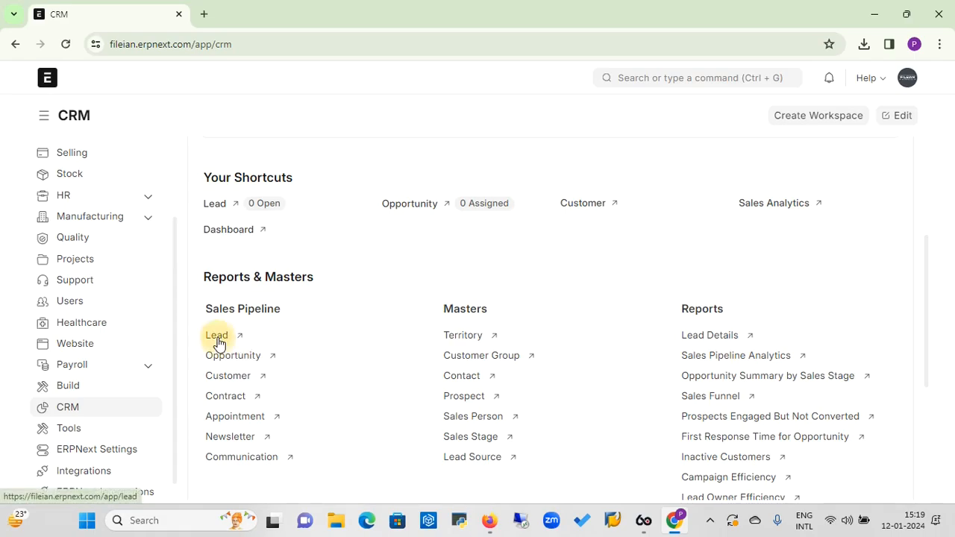
Open the Lead list, filtered to Open status, and show its view options
left_click(218, 338)
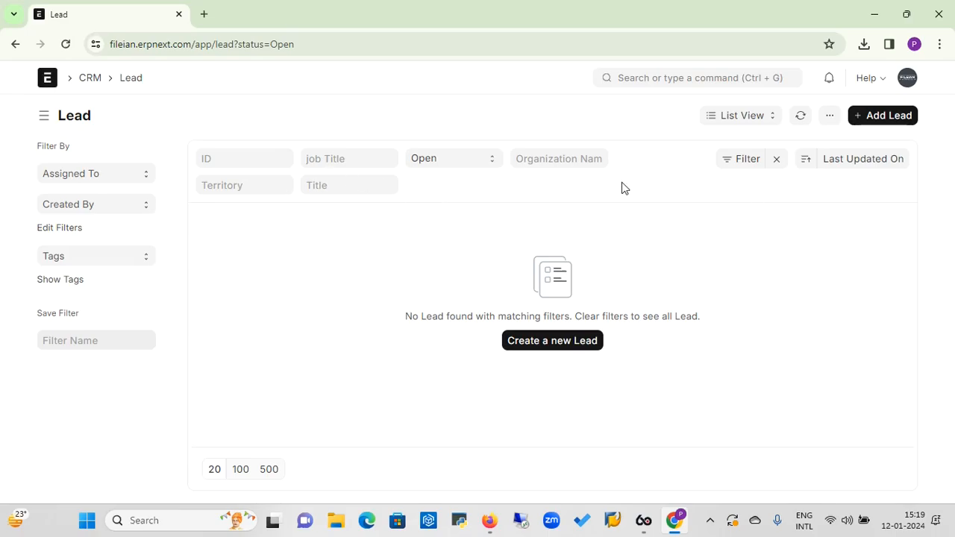
left_click(752, 122)
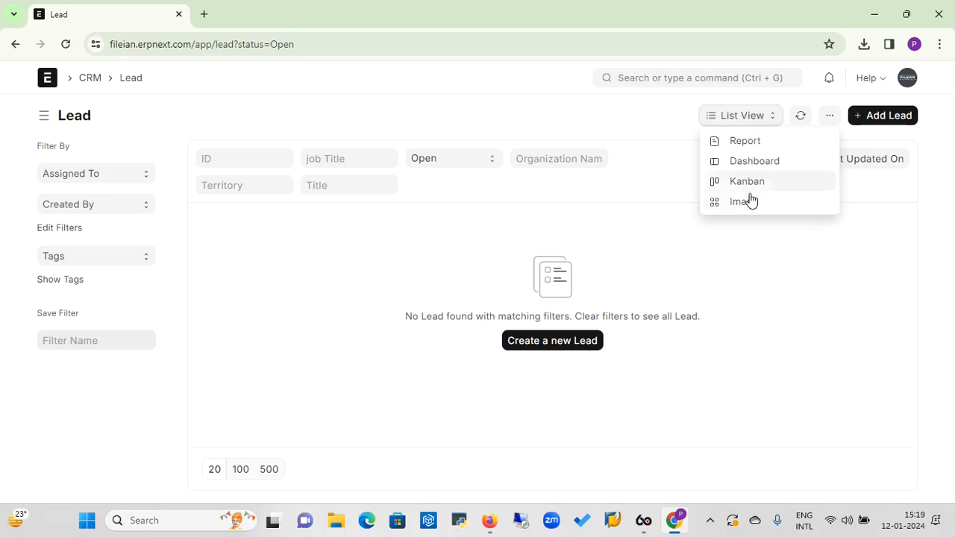
Switch the Open leads to Report view, glance at the Dashboard, then return to the report
left_click(751, 149)
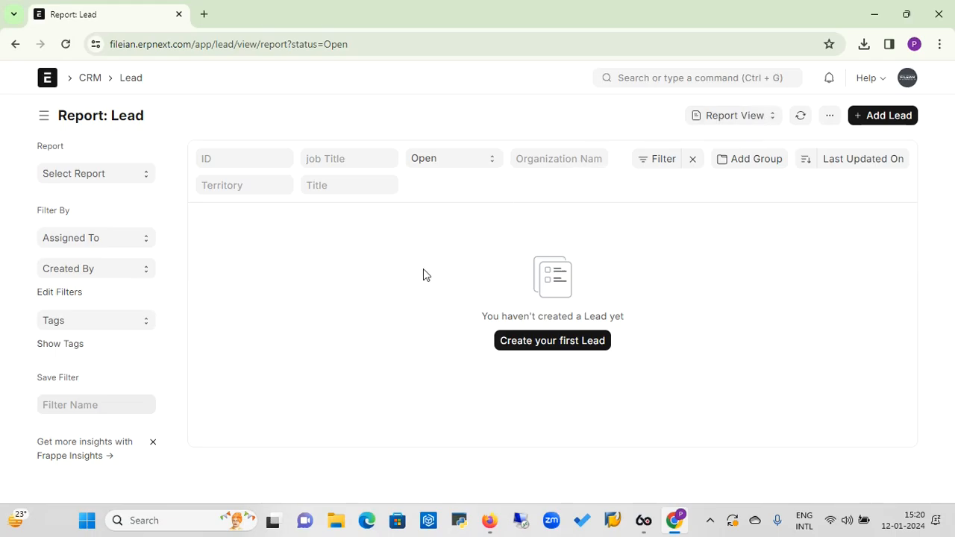
left_click(755, 118)
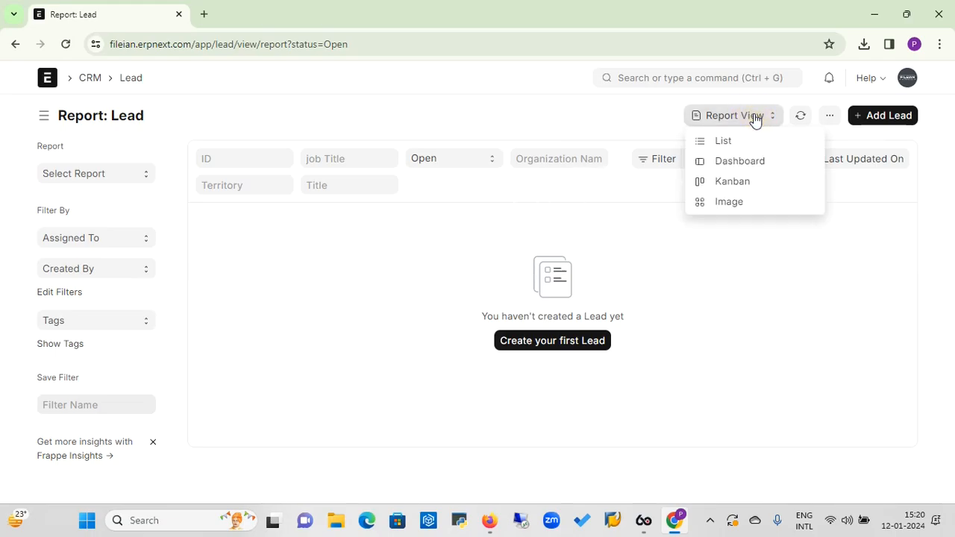
left_click(736, 165)
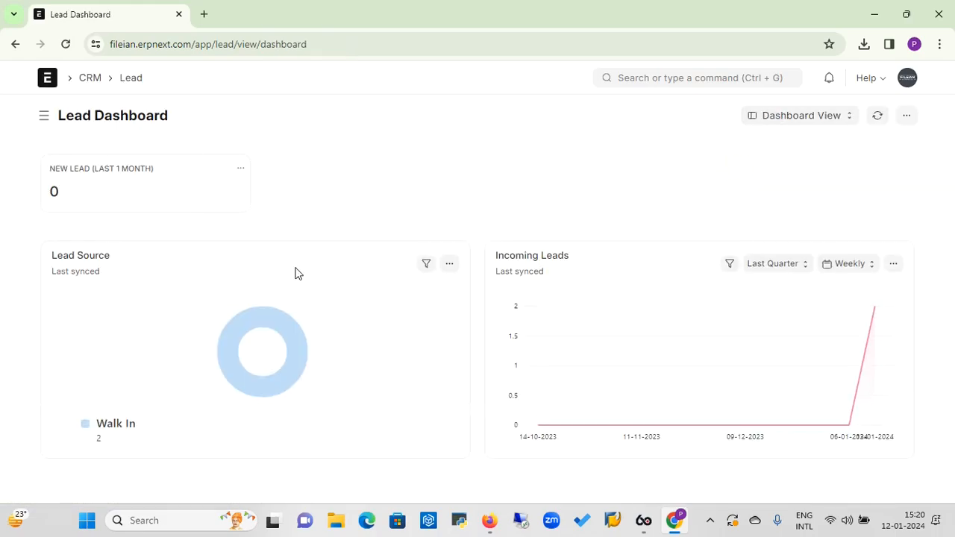
left_click(15, 45)
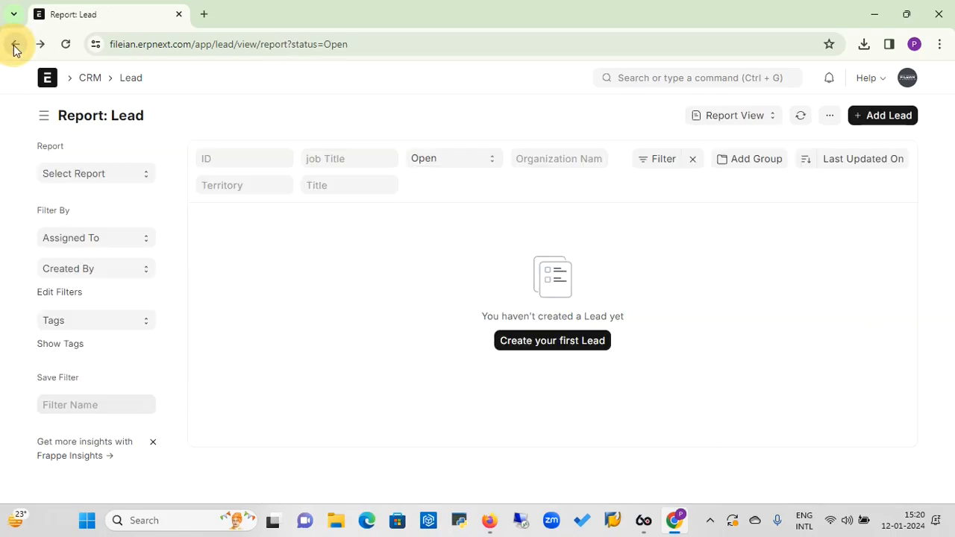
left_click(757, 118)
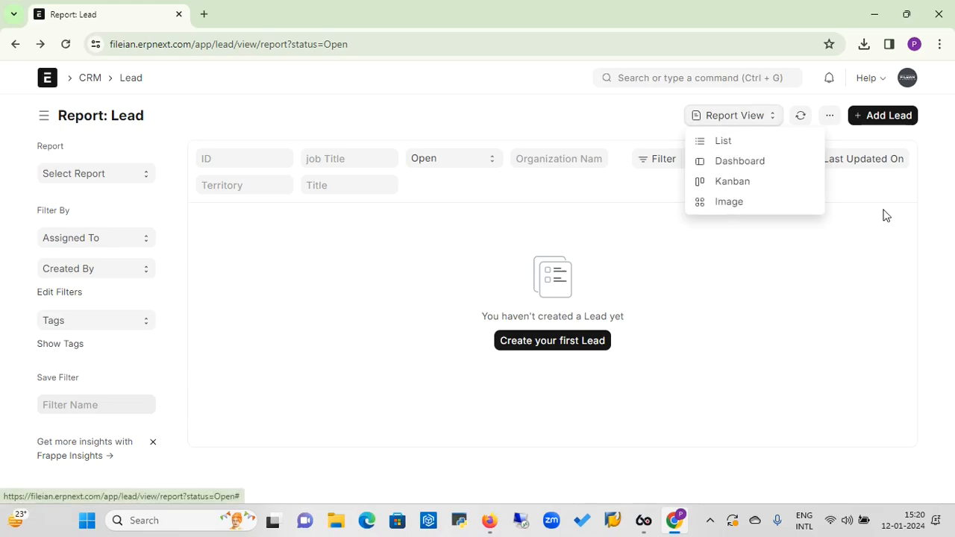
left_click(931, 187)
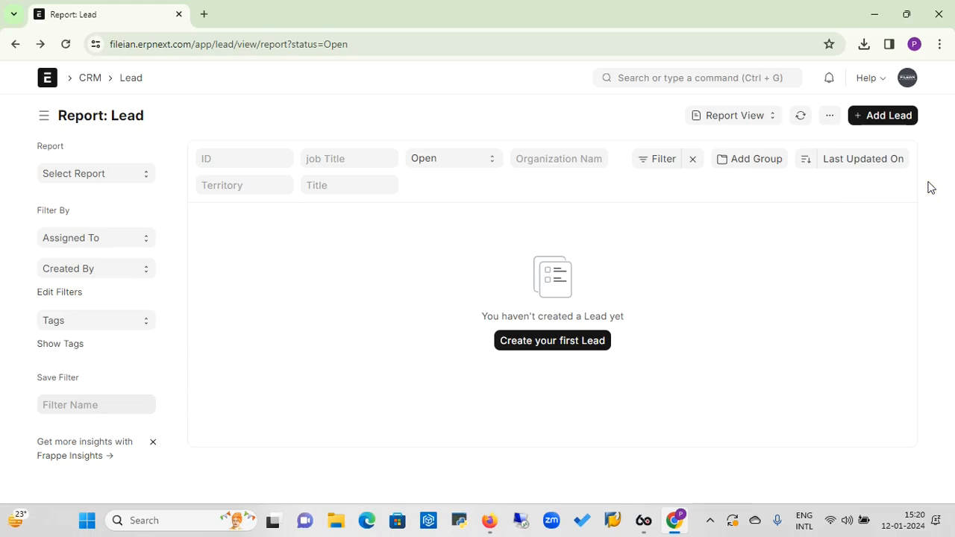
Start a new lead with job title Purchase Manager and gender Male
left_click(895, 117)
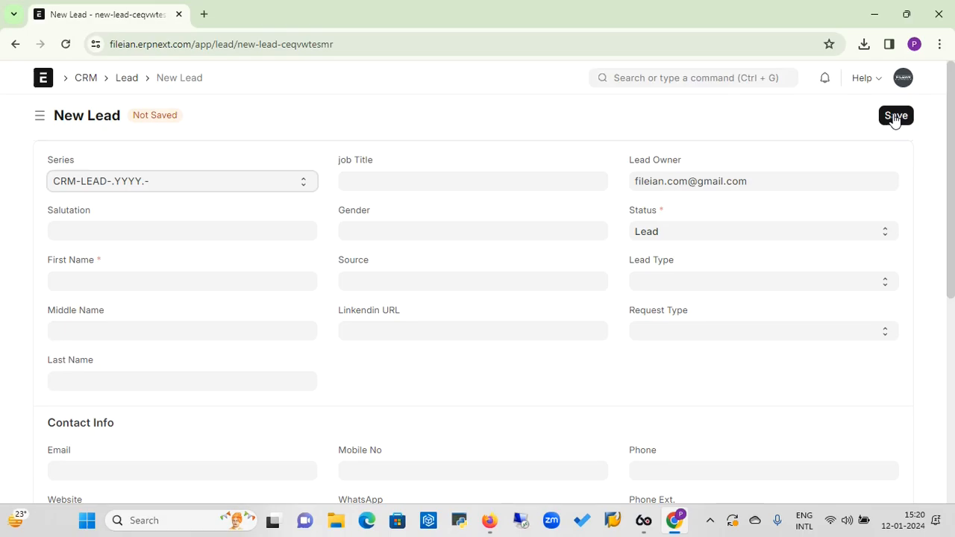
left_click(388, 183)
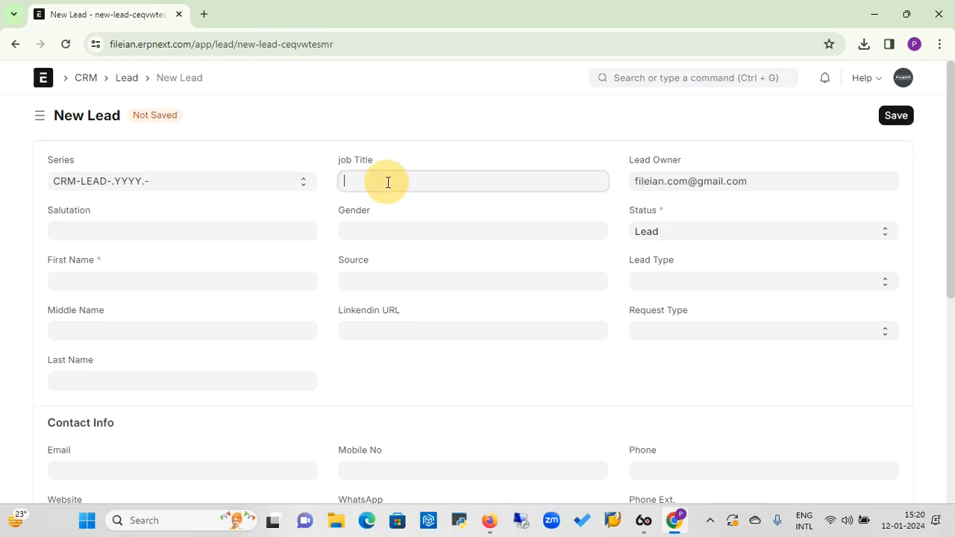
type("Purchase Manager")
key("Tab")
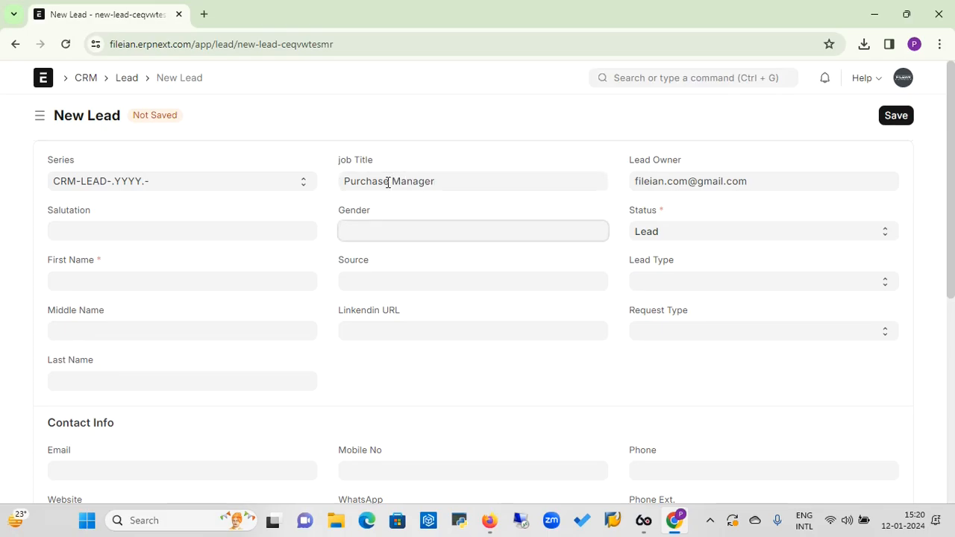
type("Male")
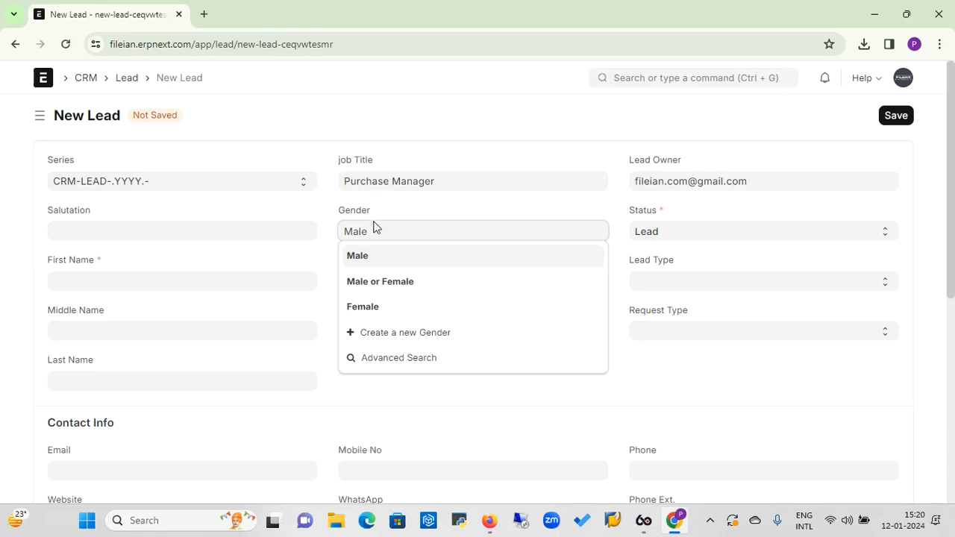
left_click(361, 258)
Set the lead's salutation to Mr and enter the contact's first and last name
left_click(238, 229)
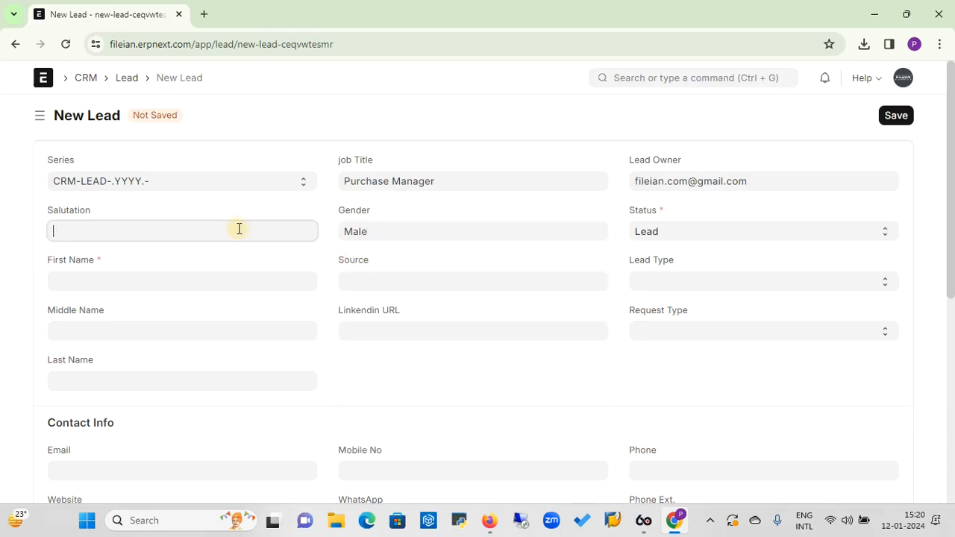
type("M")
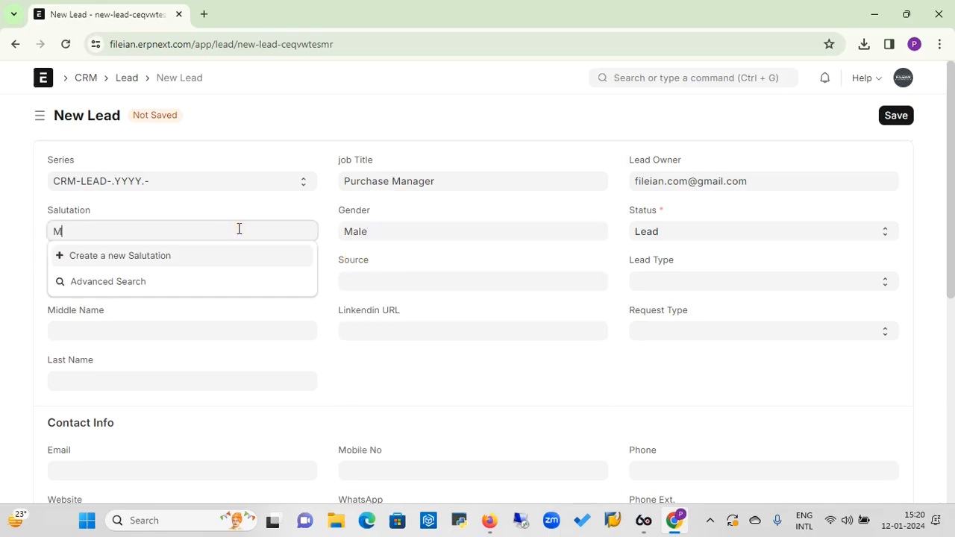
type("ar")
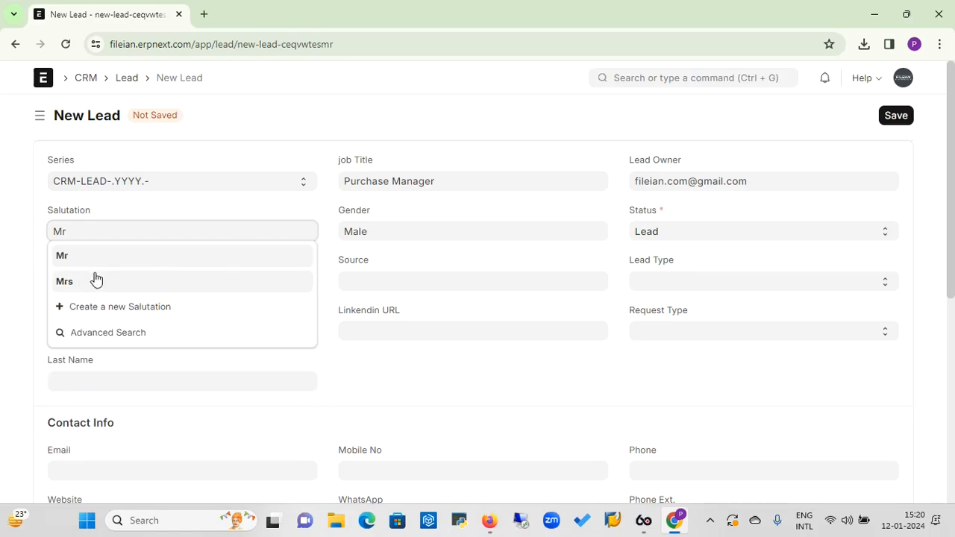
left_click(68, 252)
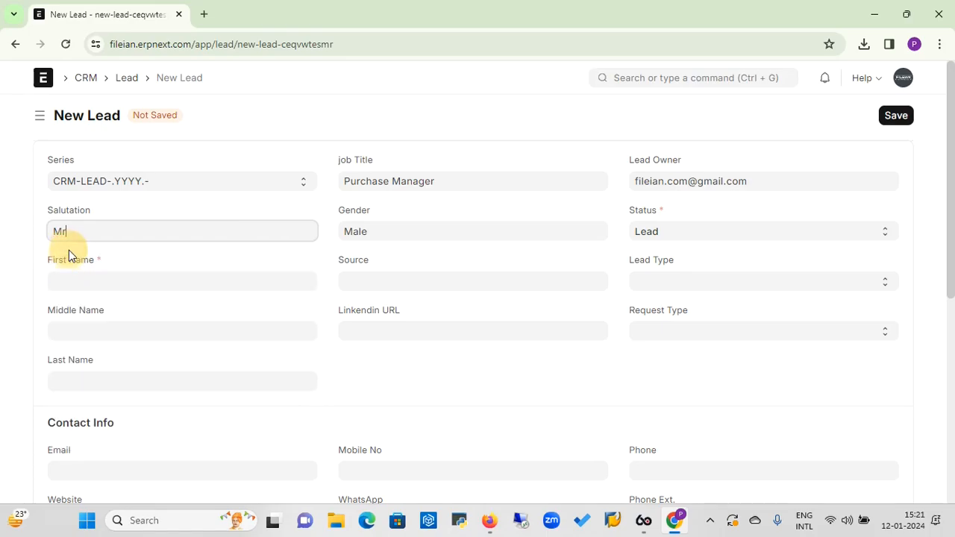
left_click(143, 274)
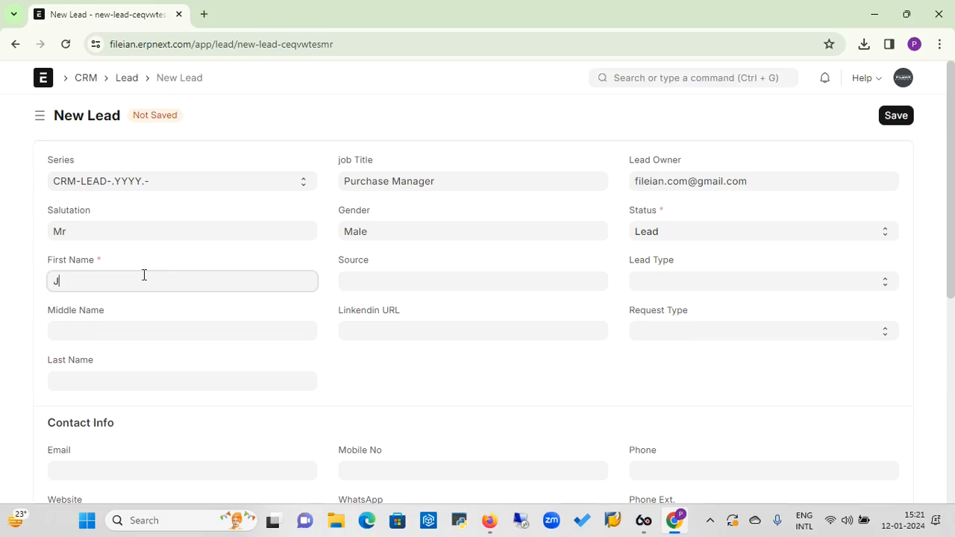
key("Tab")
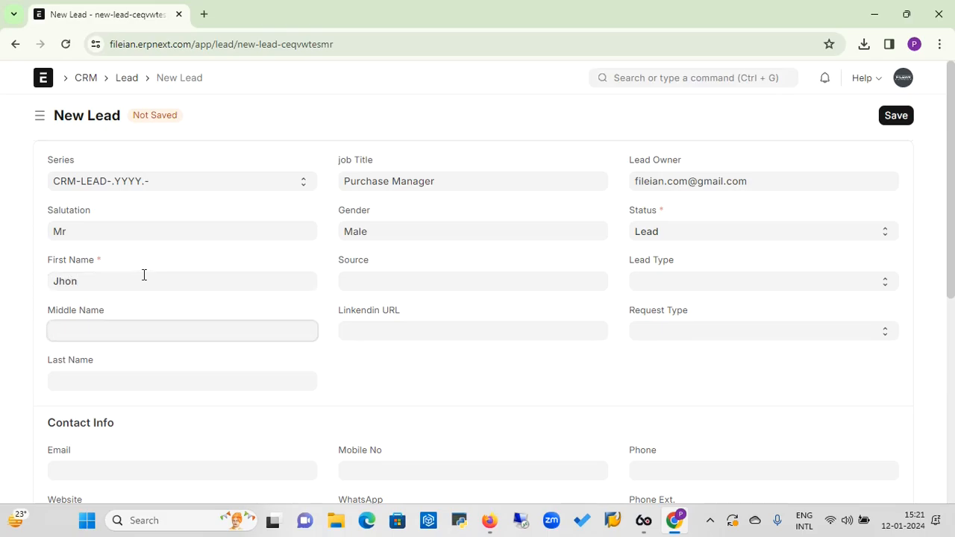
left_click(104, 383)
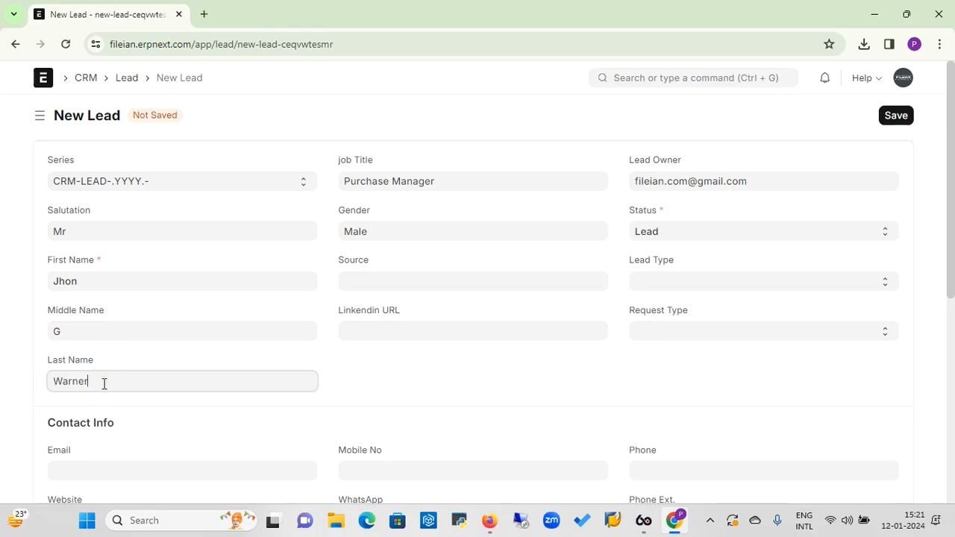
Set source Cold Calling, lead type Client and request type Product Enquiry
left_click(430, 278)
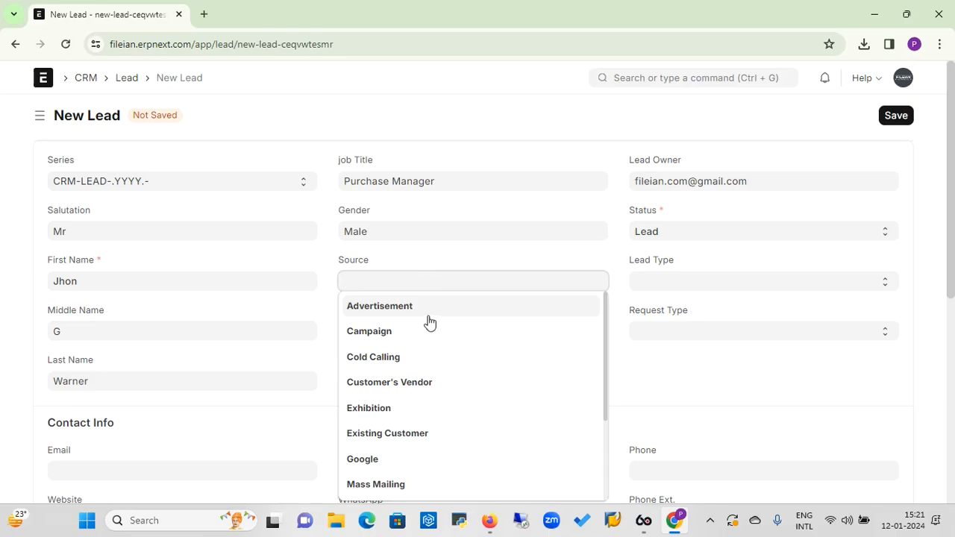
left_click(391, 358)
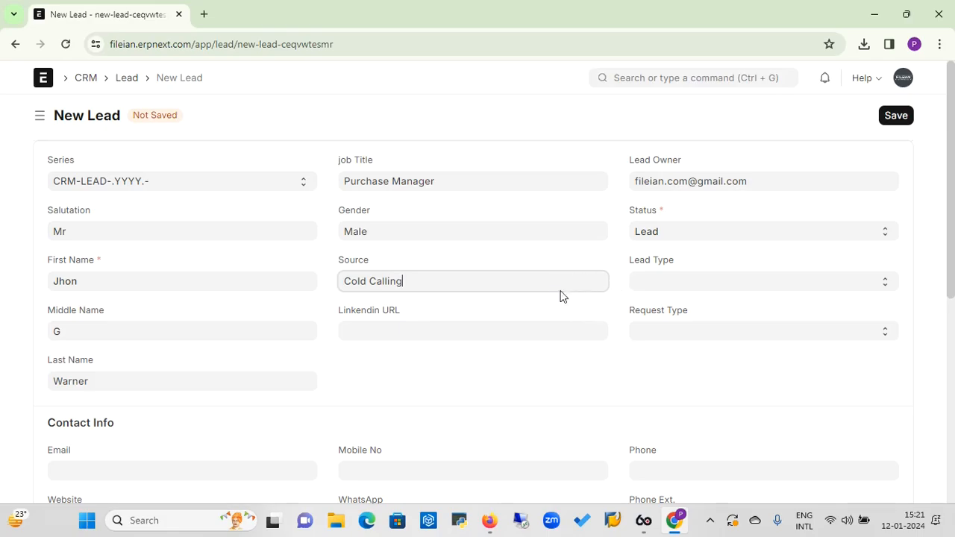
left_click(674, 283)
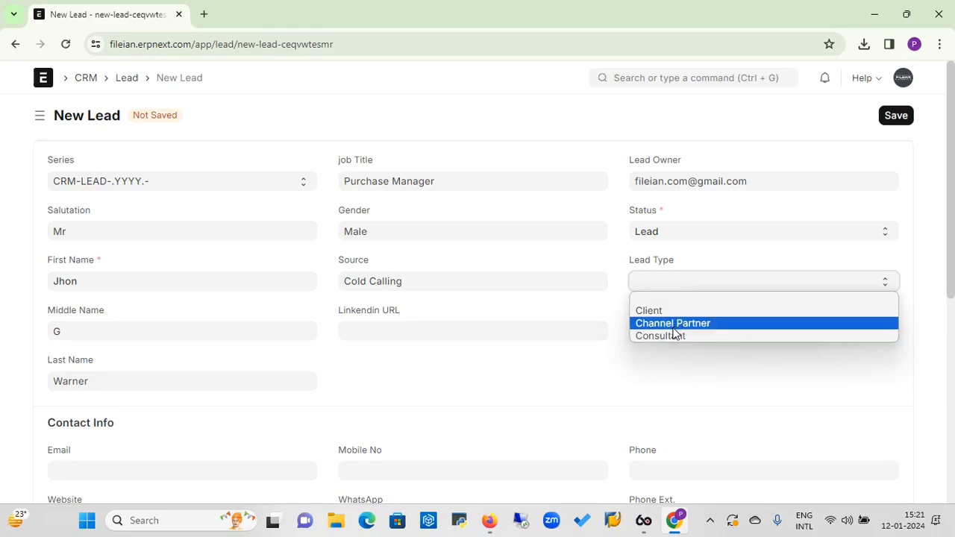
left_click(664, 311)
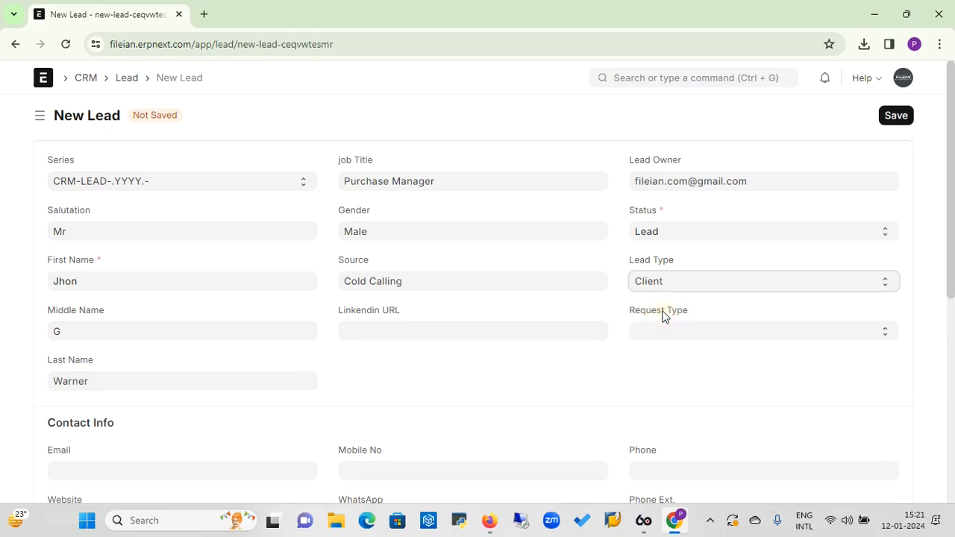
left_click(680, 335)
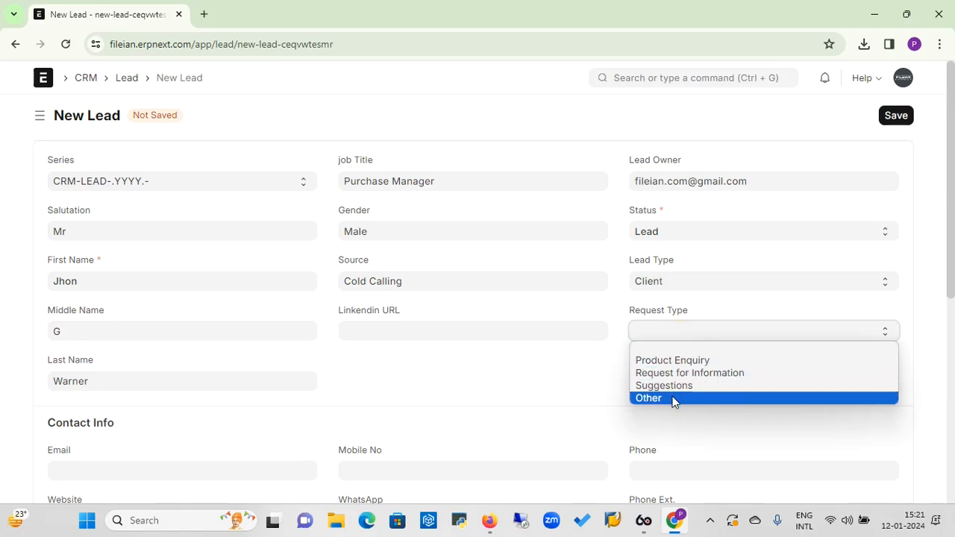
left_click(686, 364)
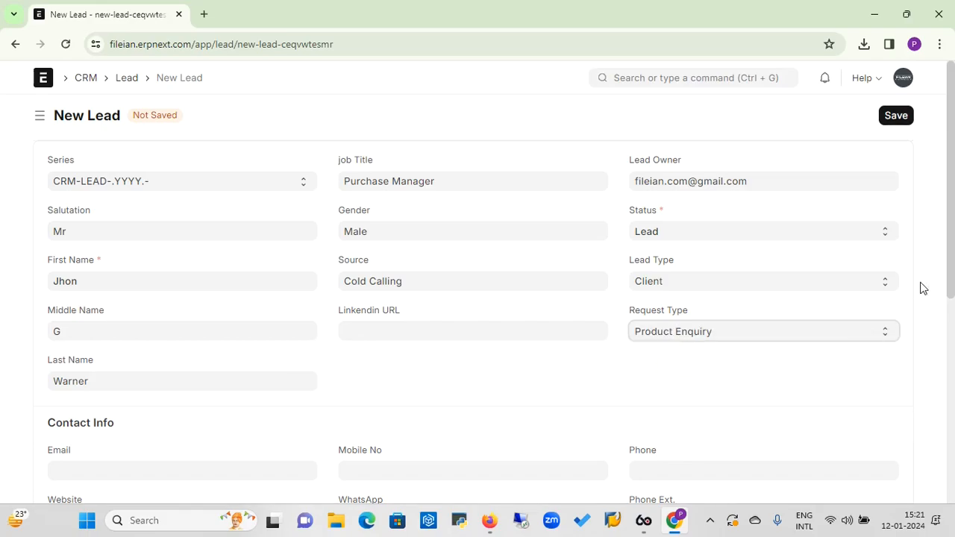
Enter the lead's e-mail and mobile number, reusing the mobile number for WhatsApp
left_click_drag(950, 269, 952, 366)
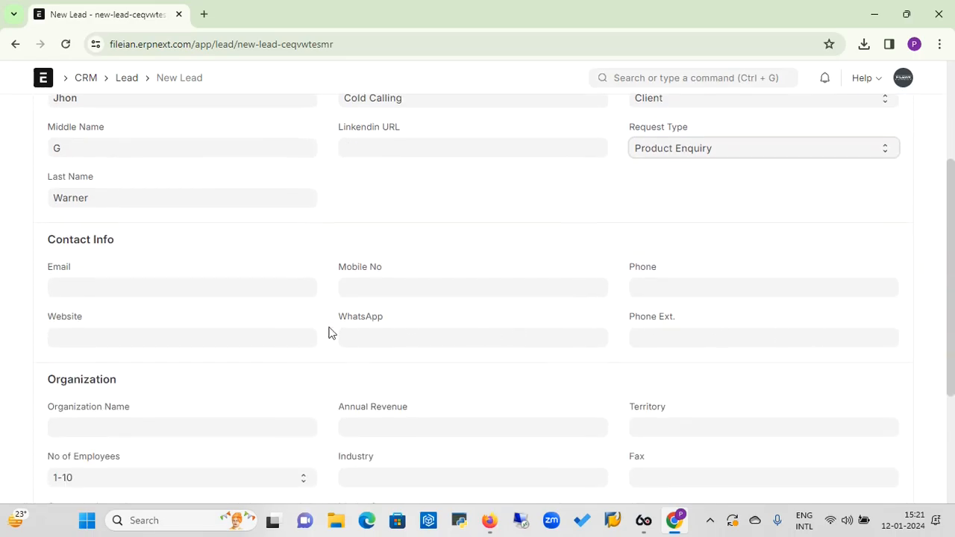
left_click(261, 282)
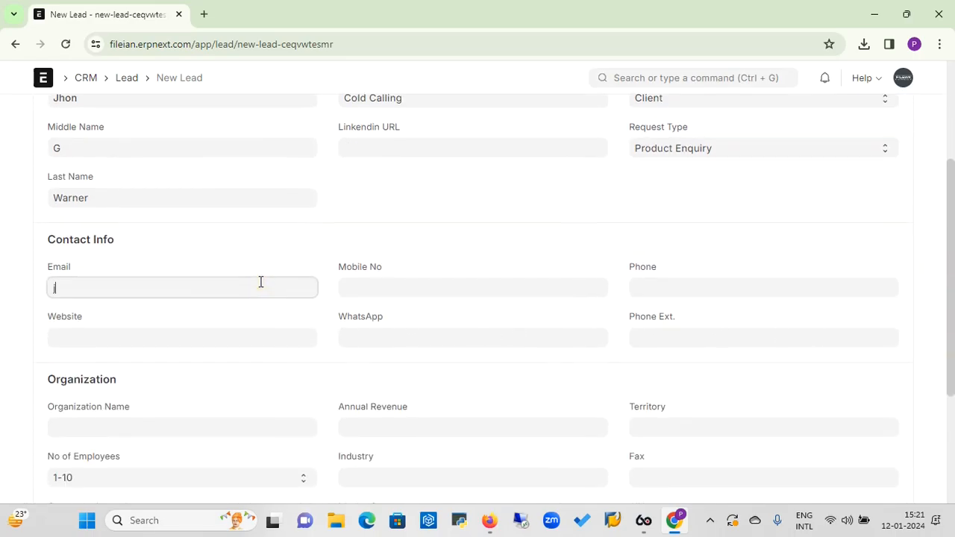
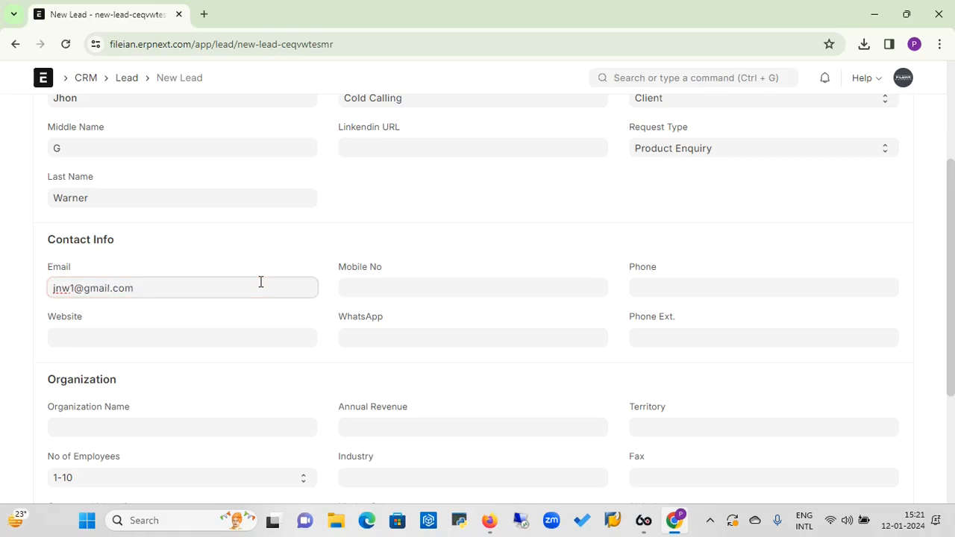
left_click(407, 288)
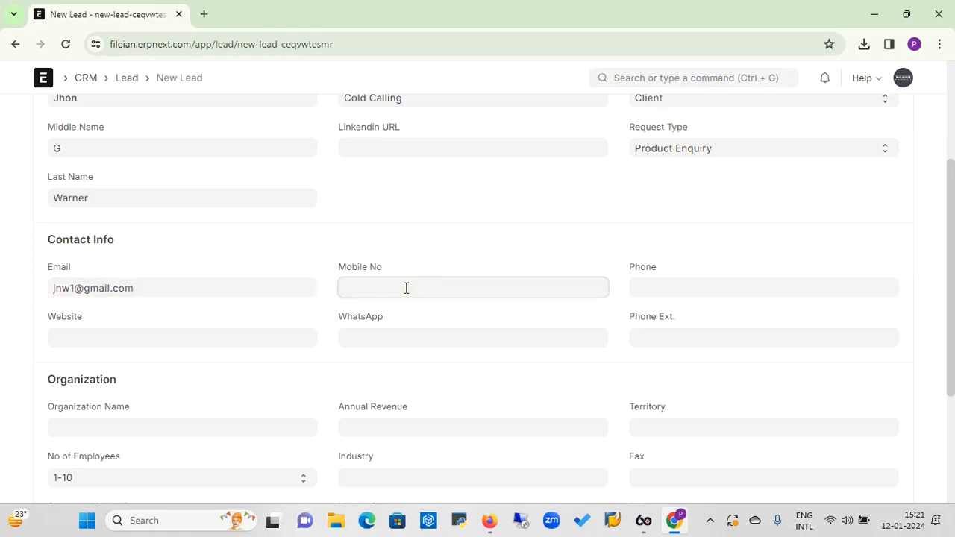
key("shift+Left")
key("shift+Left")
key("shift+Left")
key("shift+Left")
key("shift+Left")
key("shift+Left")
key("shift+Left")
key("shift+Left")
key("shift+Left")
key("shift+Left")
key("ctrl+c")
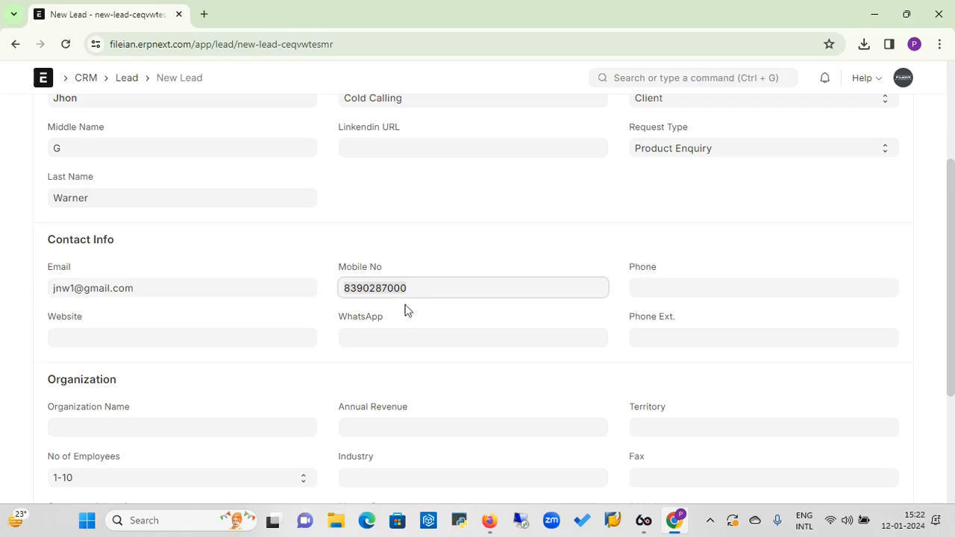
left_click(409, 340)
key("ctrl+v")
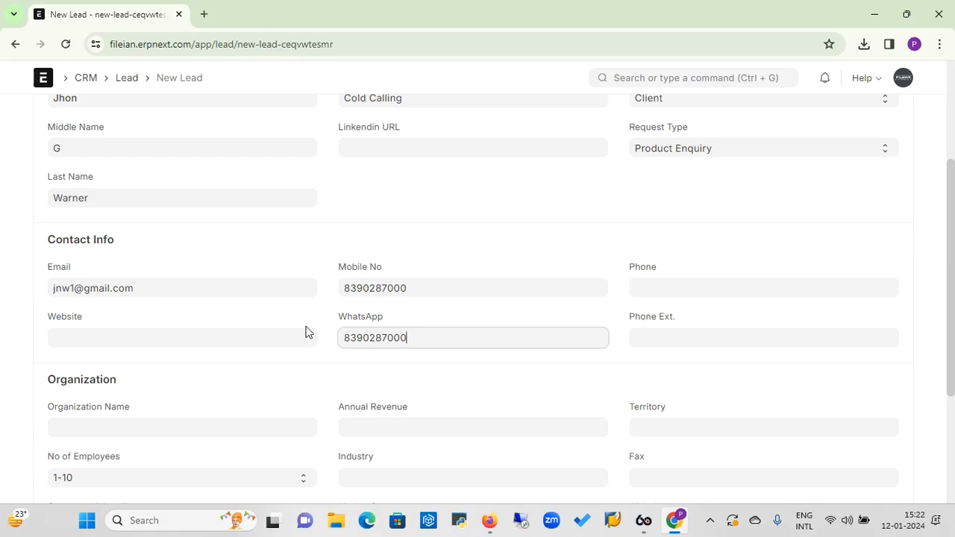
left_click(274, 332)
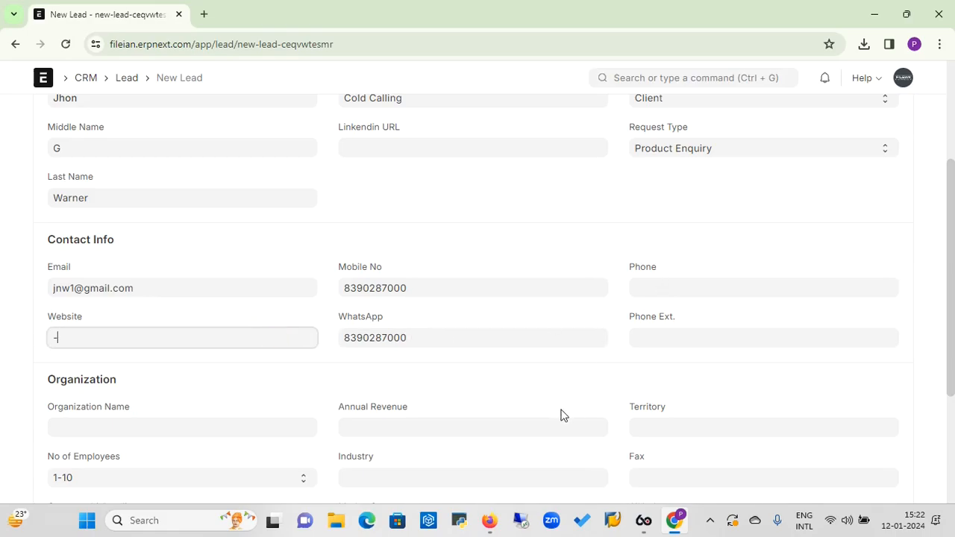
Set organization name US Tool Pvt.Ltd., annual revenue 15.00 and territory India
left_click(226, 426)
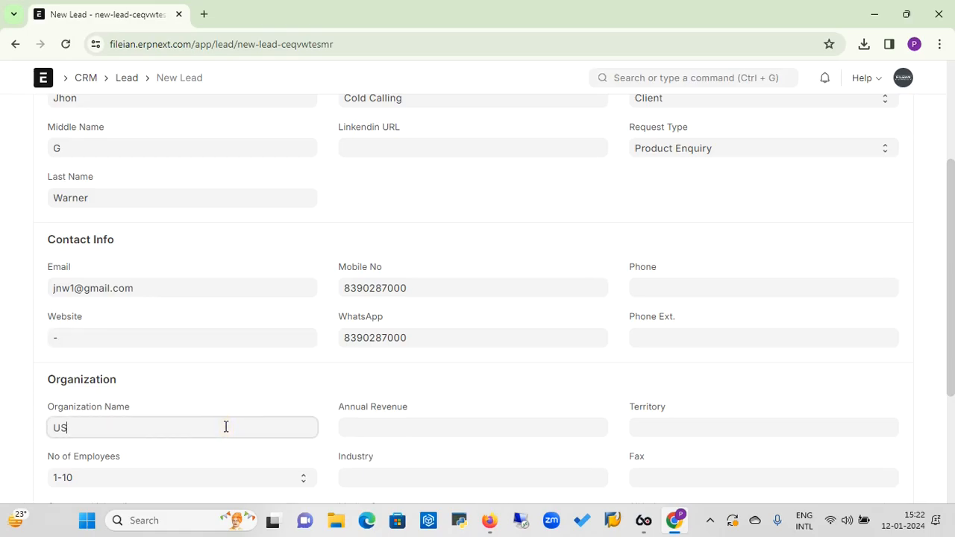
type("US Tool Pvt.Ltd.")
left_click(385, 429)
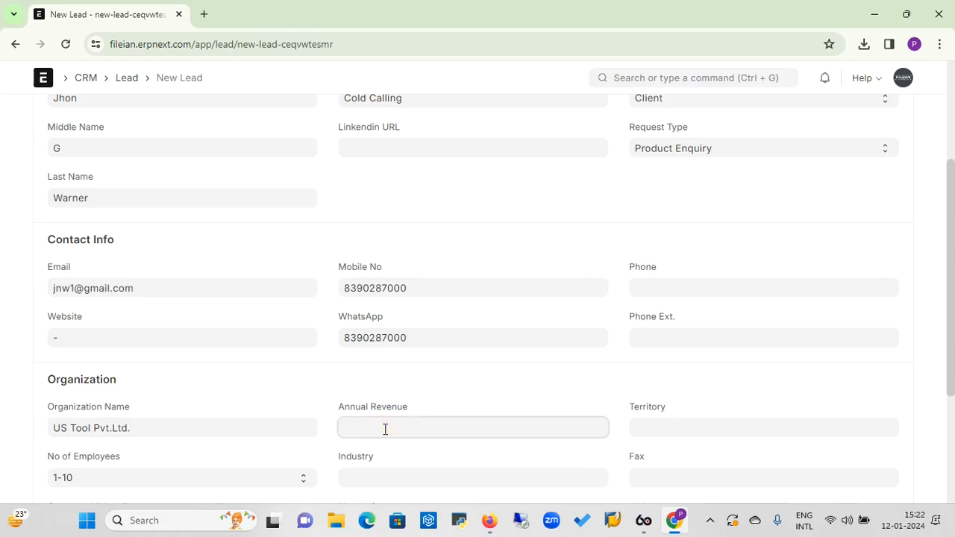
type("15 CR")
left_click(678, 419)
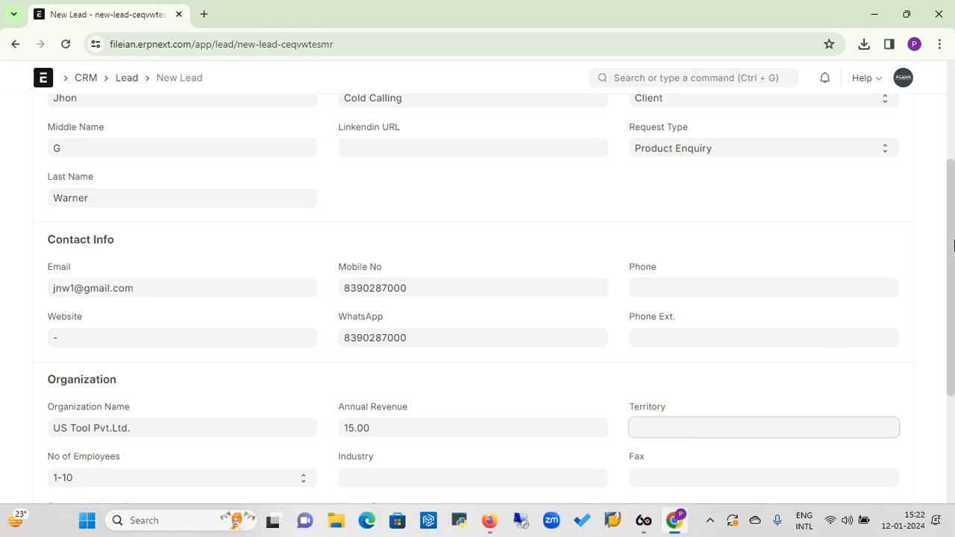
left_click_drag(952, 250, 945, 341)
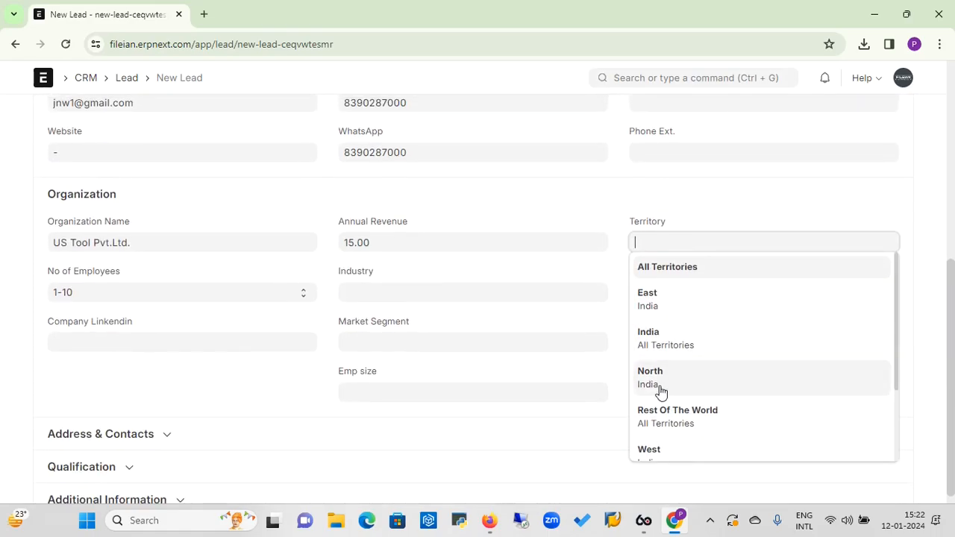
left_click(654, 338)
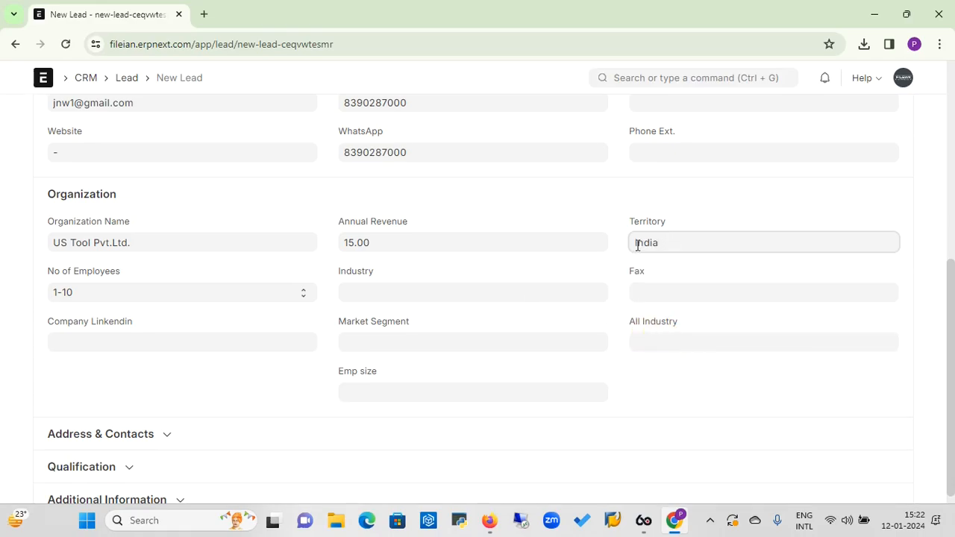
Set the lead's industry to Manufacturing and market segment to Middle Income
left_click(377, 300)
type("Man")
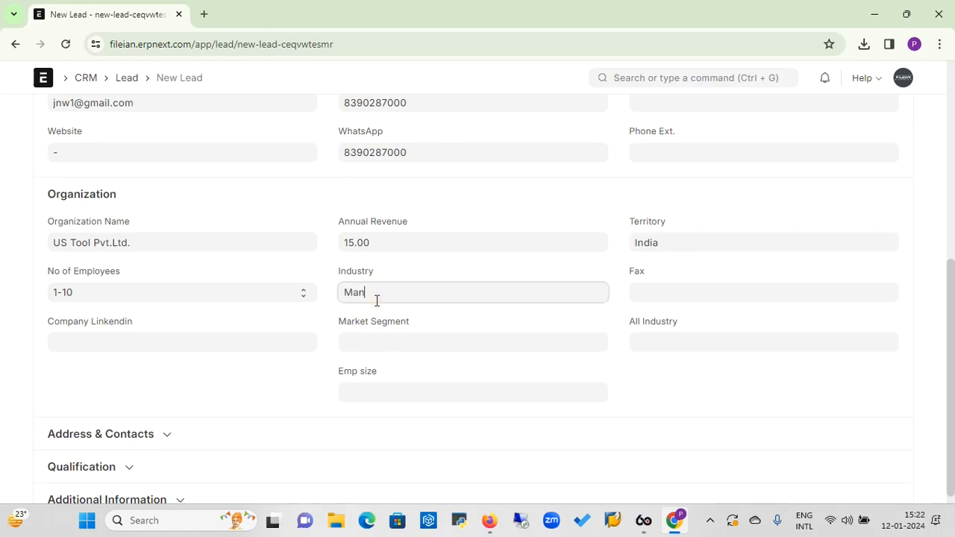
type("uf")
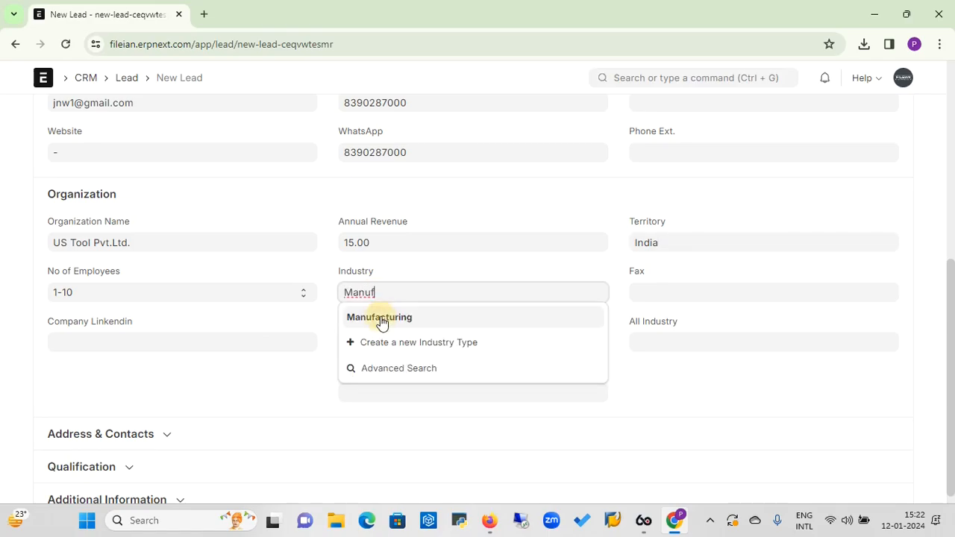
left_click(381, 319)
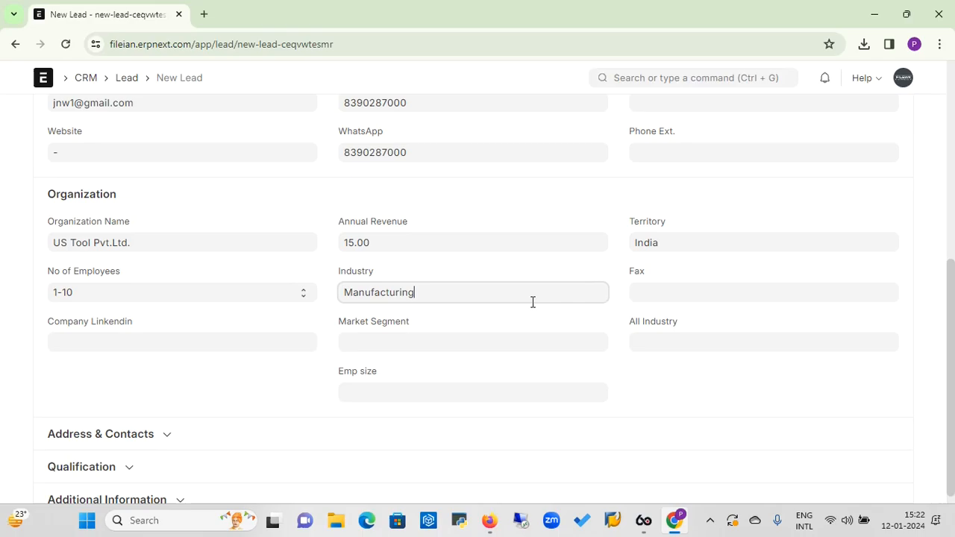
left_click(422, 342)
type("Mi")
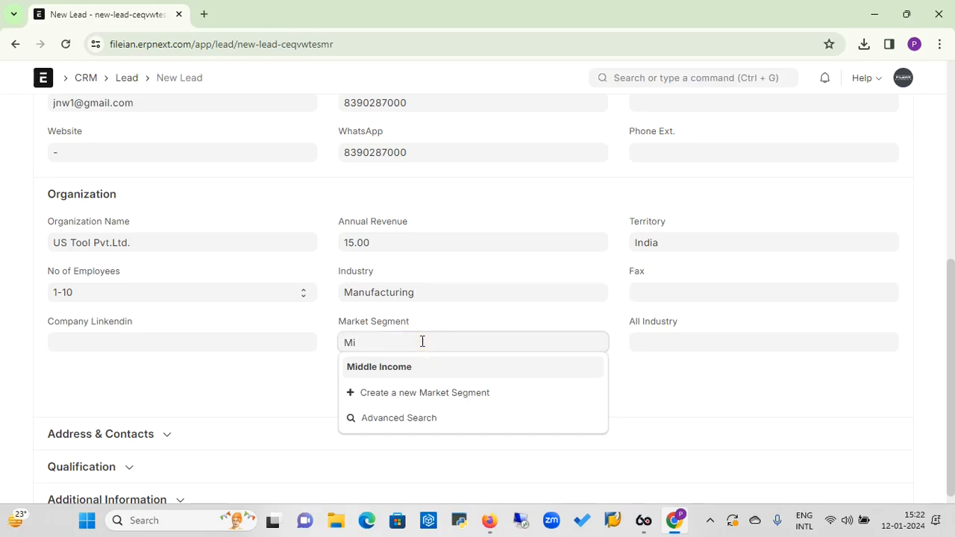
left_click(391, 368)
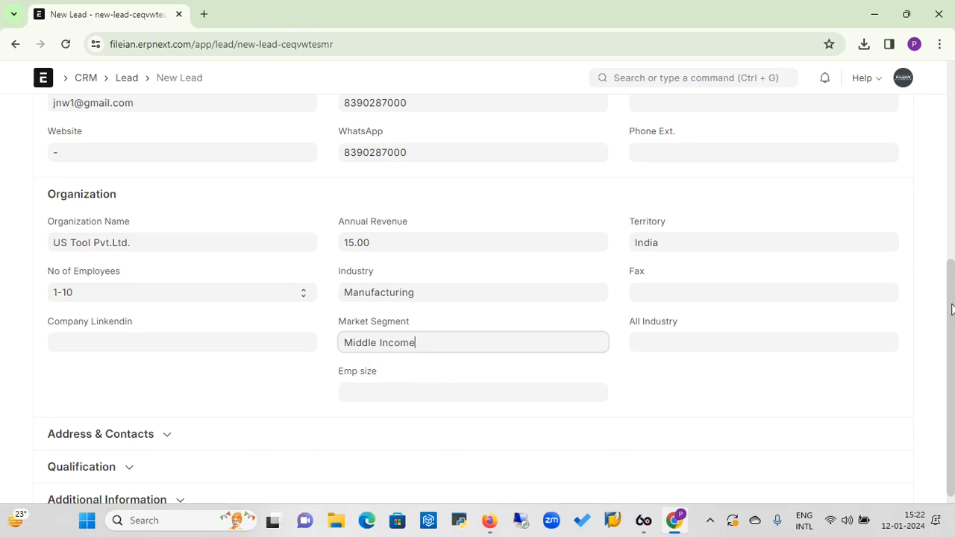
scroll(952, 308, "down", 1)
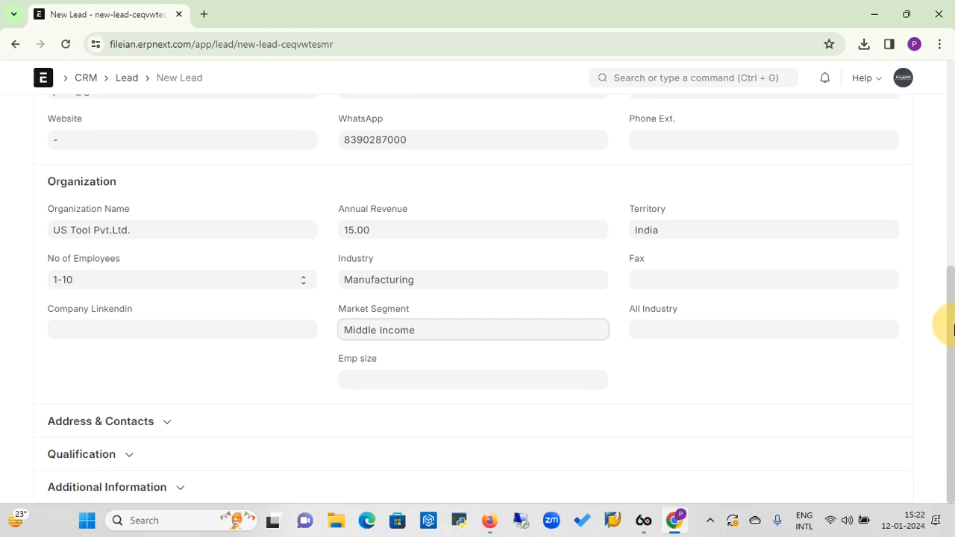
Add city Pune and state Maharashtra to the lead's address, then save the lead
left_click(163, 424)
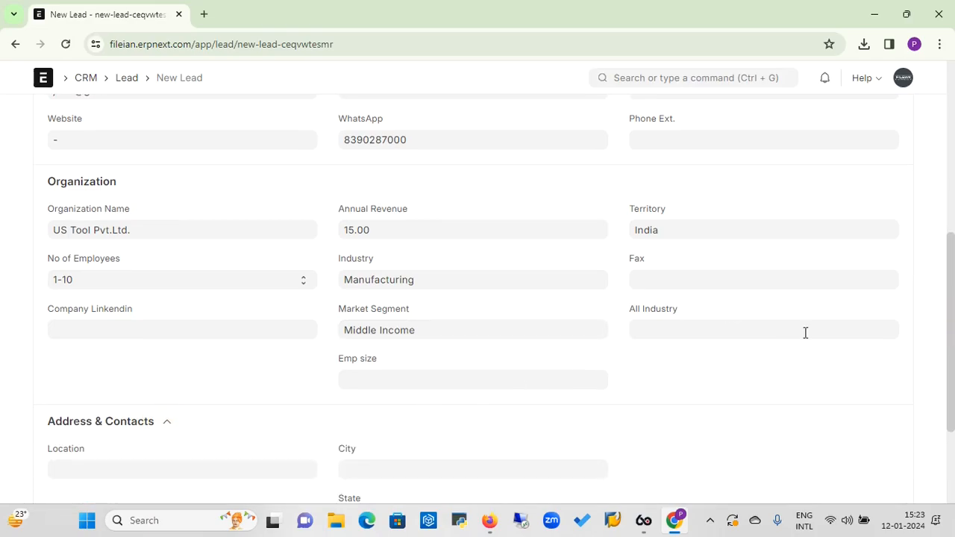
left_click_drag(945, 258, 954, 318)
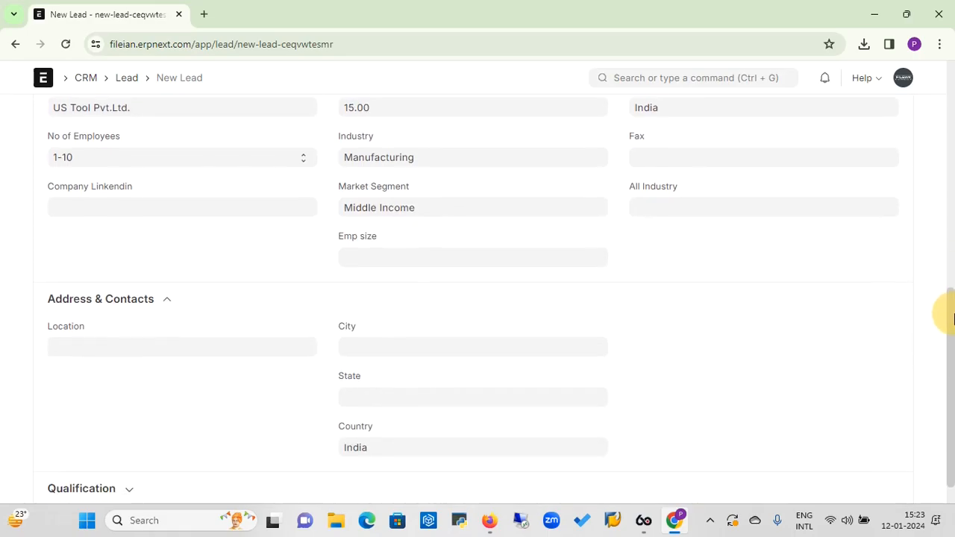
left_click(467, 350)
type("P")
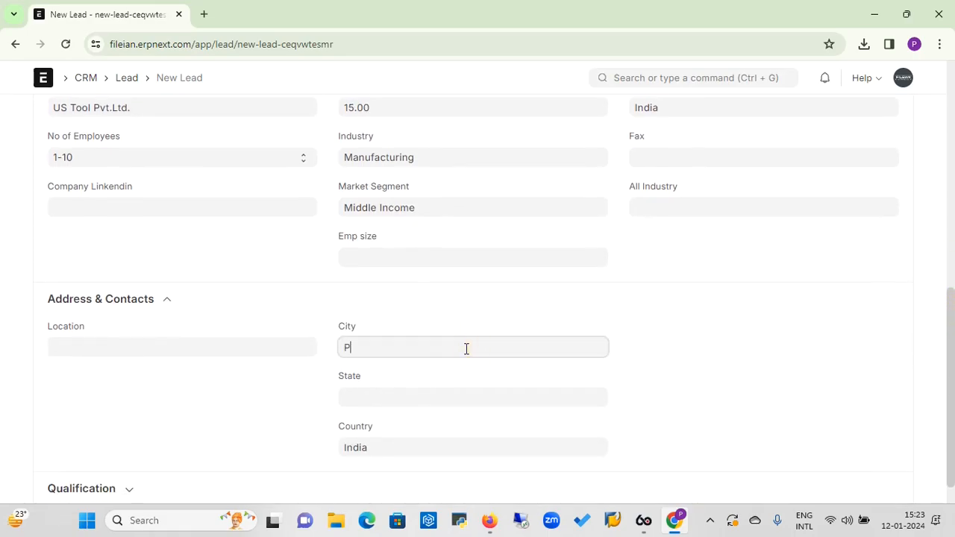
type("une")
left_click(417, 393)
type("Maha")
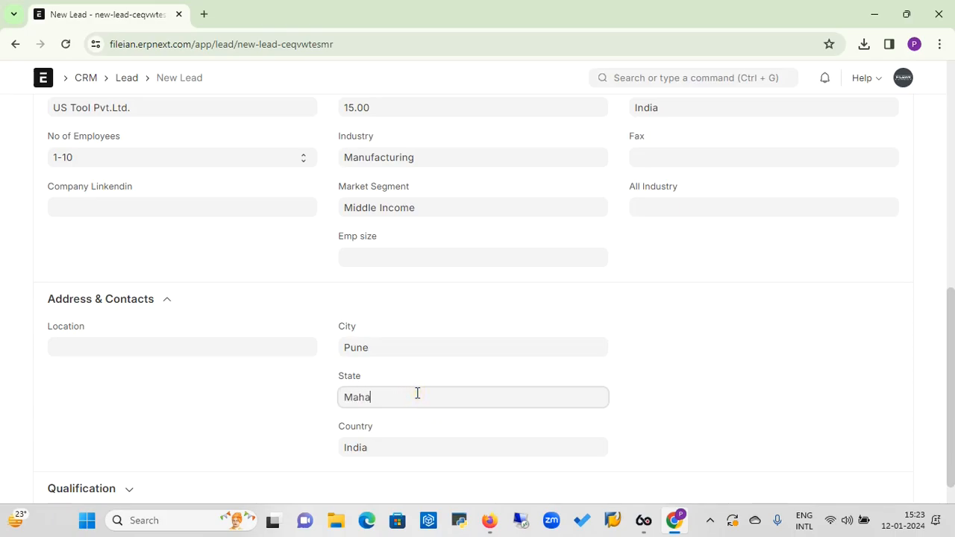
type("rashtra")
left_click(953, 221)
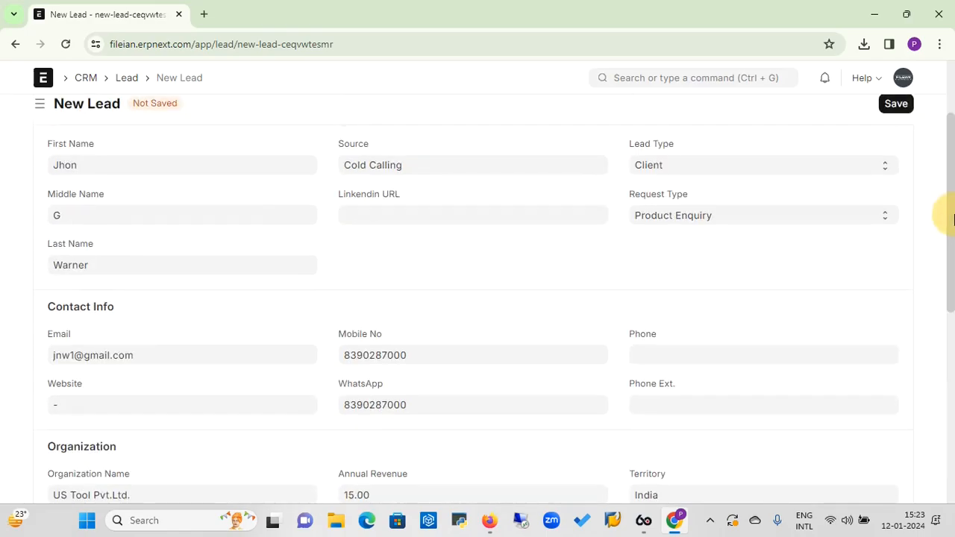
left_click(953, 84)
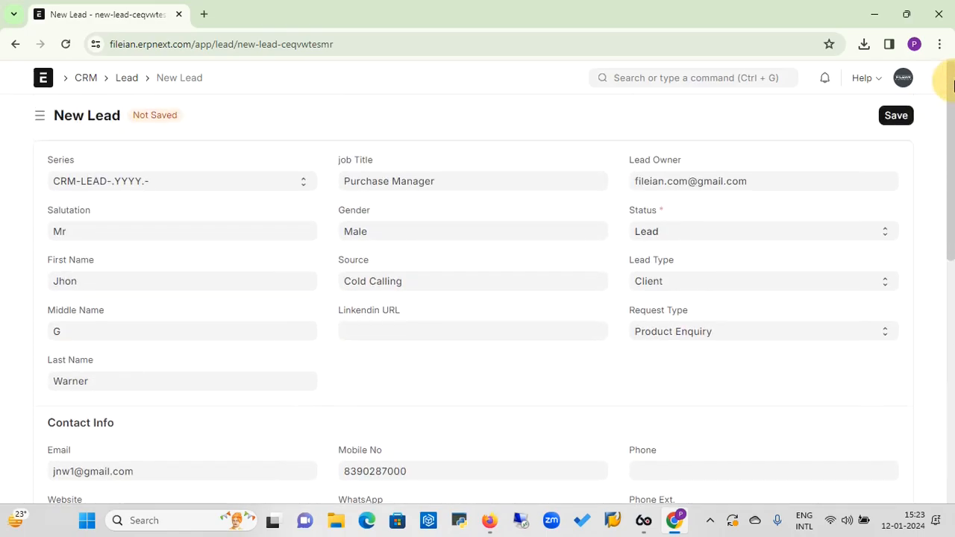
left_click(894, 118)
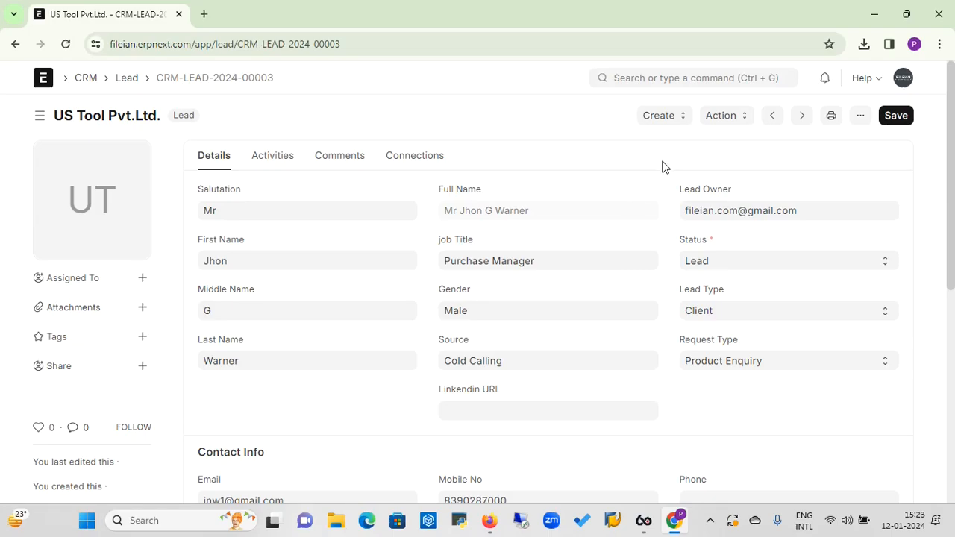
List the records creatable from lead CRM-LEAD-2024-00003: Customer, Opportunity, Quotation, Prospect
left_click(683, 122)
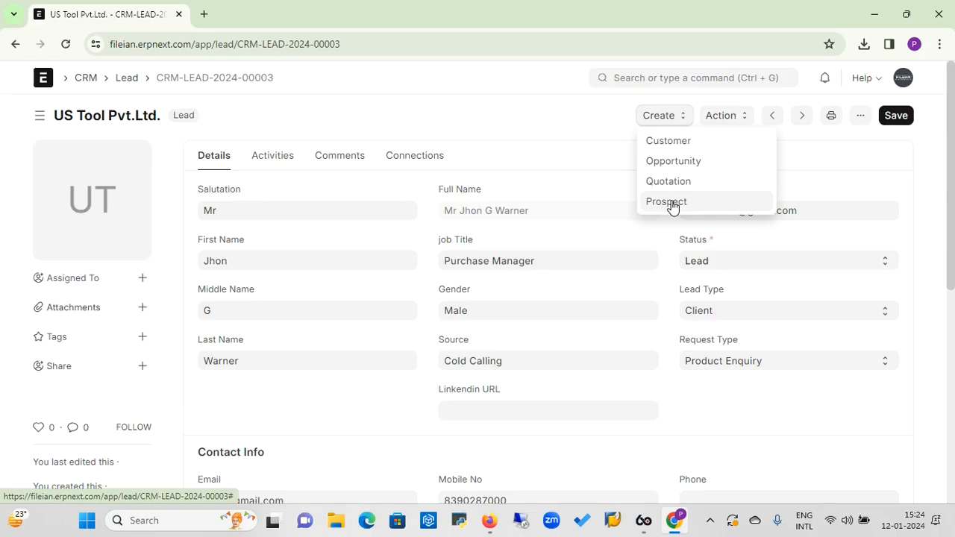
Create prospect US Tool Pvt.Ltd. from the lead, check its linked lead, and save it
left_click(671, 203)
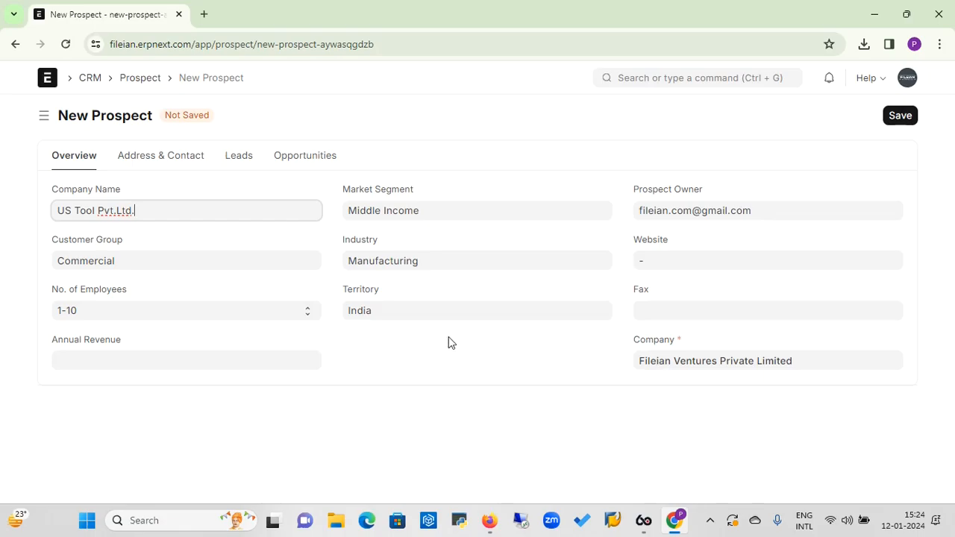
left_click(243, 159)
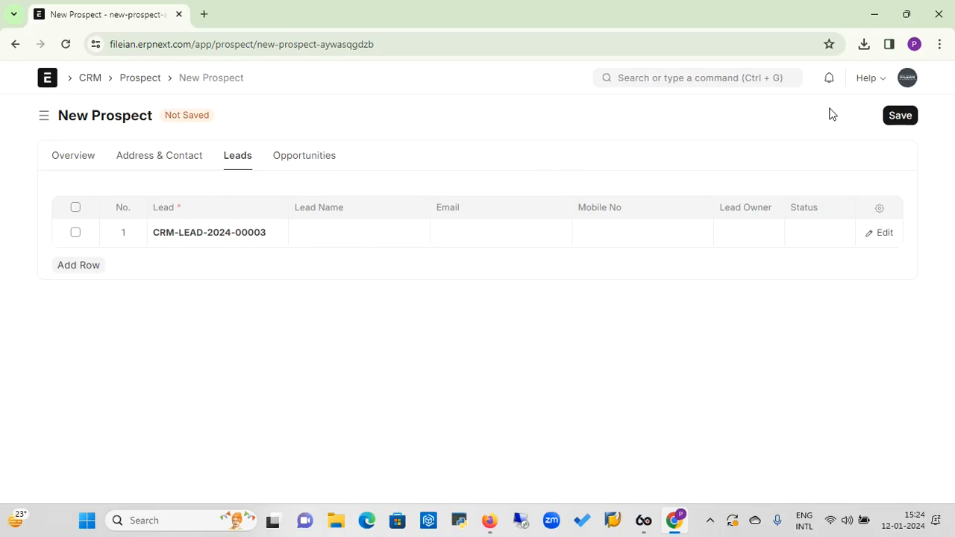
left_click(900, 116)
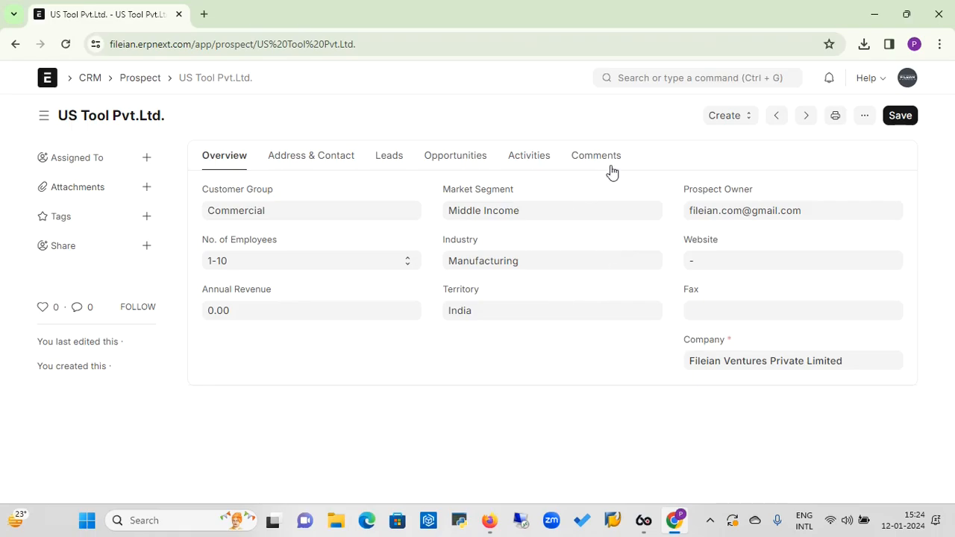
Start a new Opportunity from the US Tool Pvt.Ltd. prospect using the Create menu
left_click(745, 124)
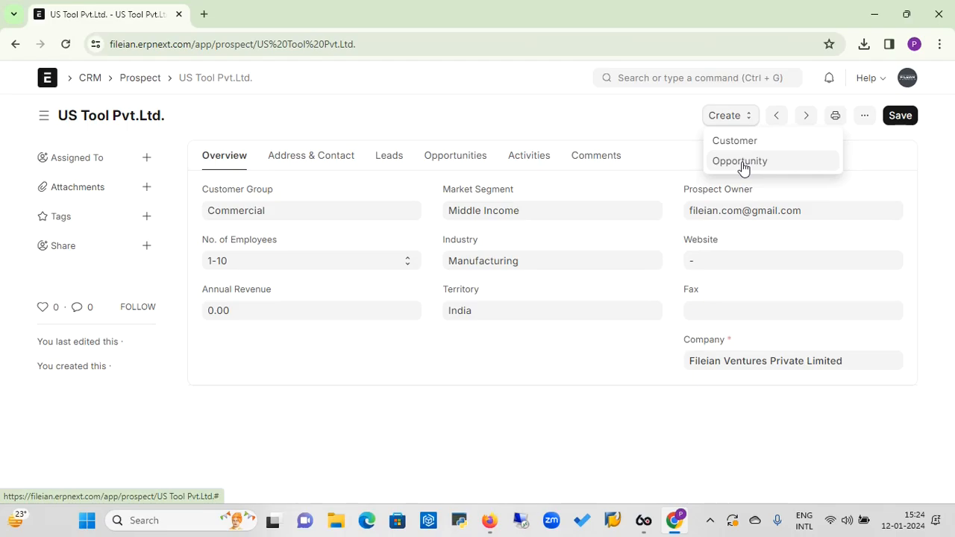
left_click(740, 163)
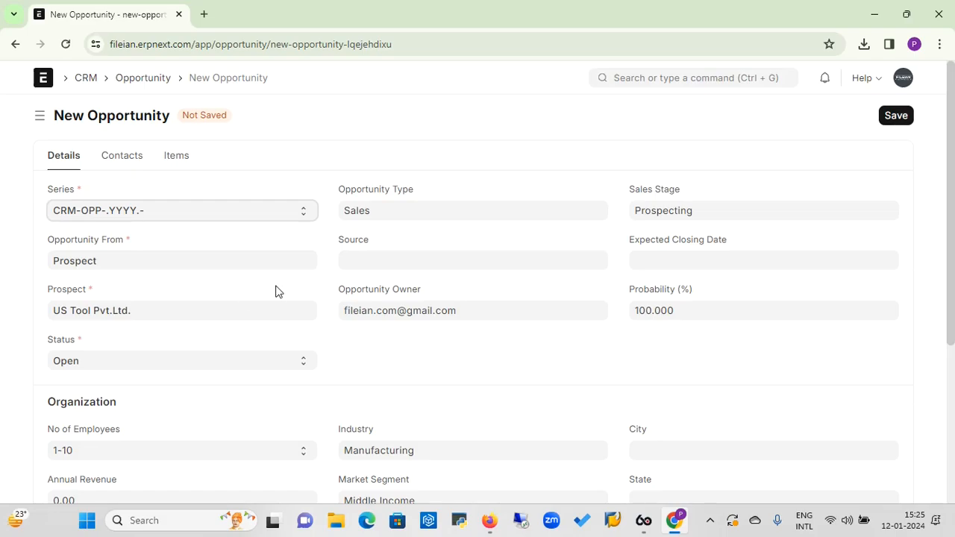
Set the opportunity source to Cold Calling and expected closing date to 15-01-2024, keeping status Open
left_click(344, 264)
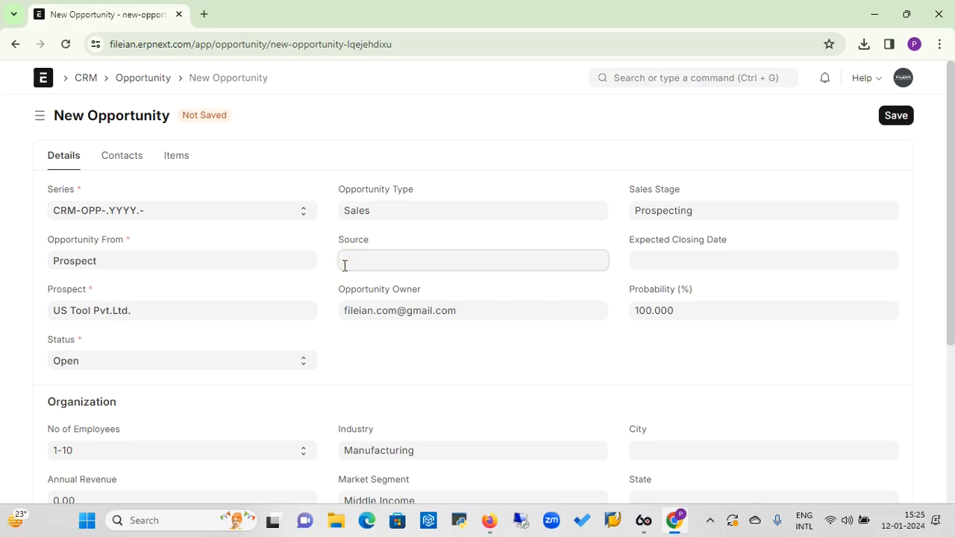
type("Col")
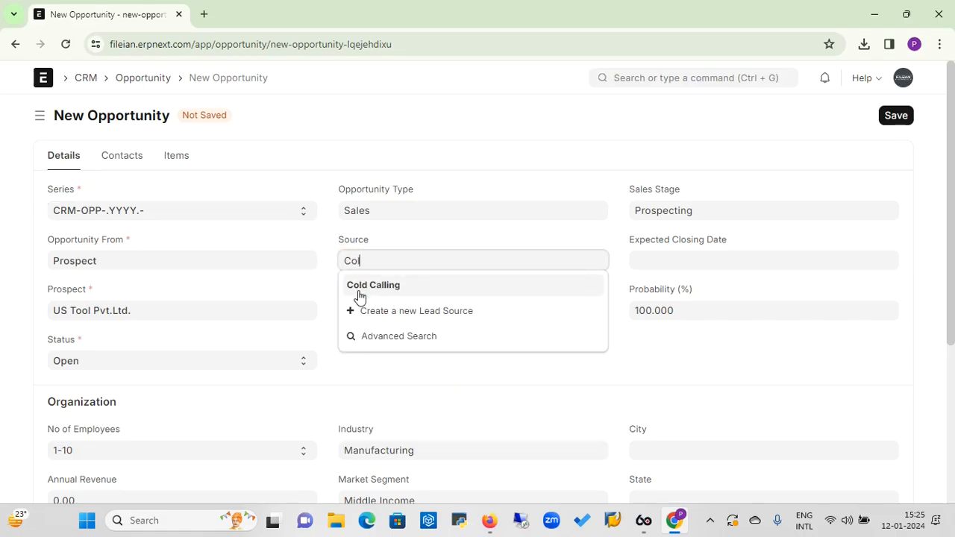
left_click(359, 287)
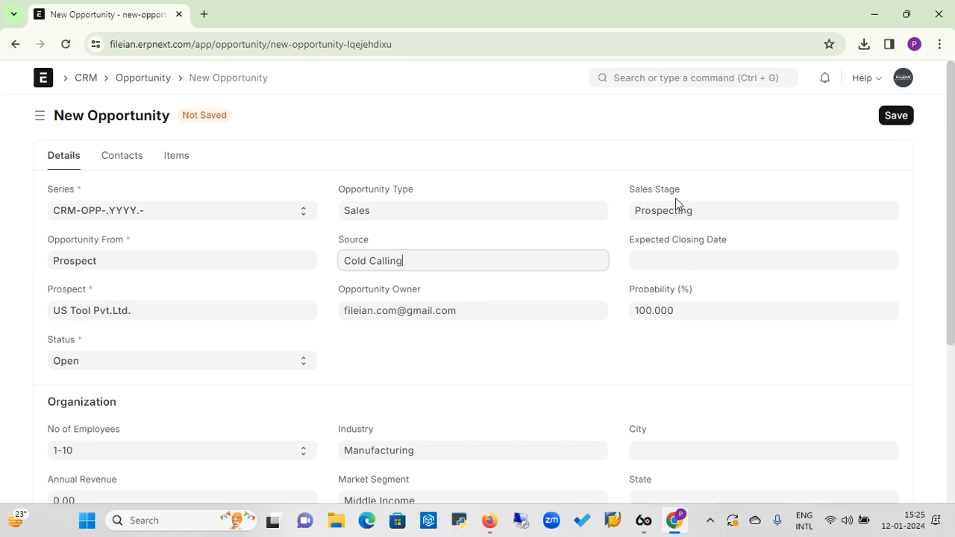
left_click(658, 265)
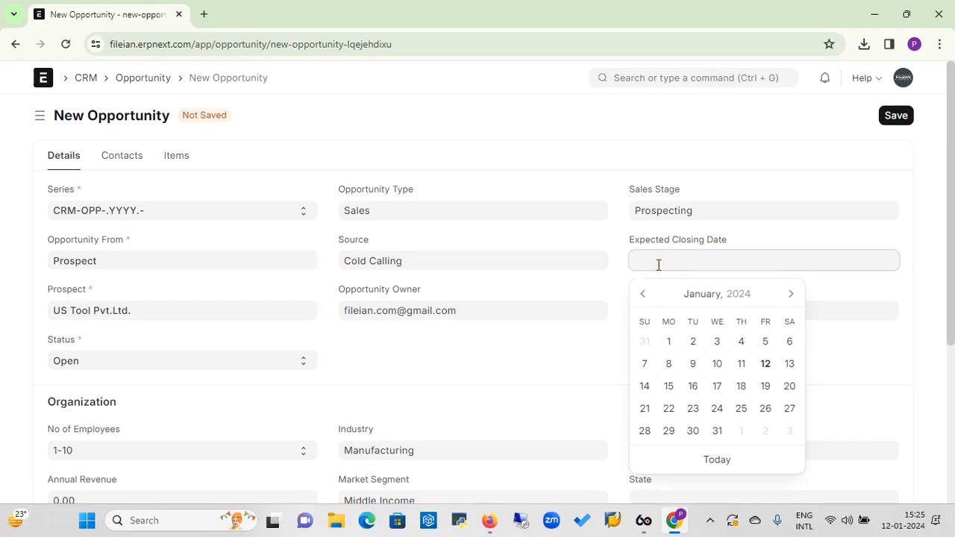
left_click(669, 389)
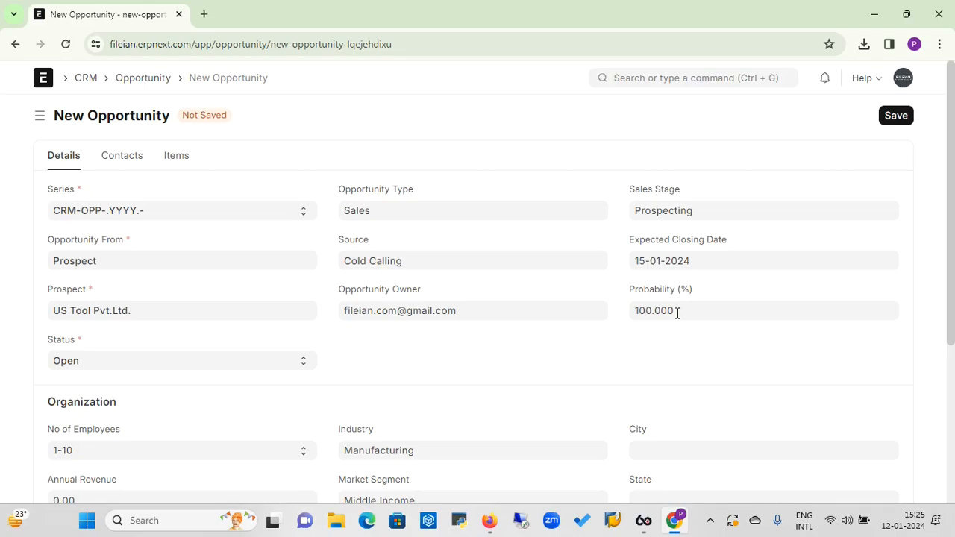
double_click(678, 313)
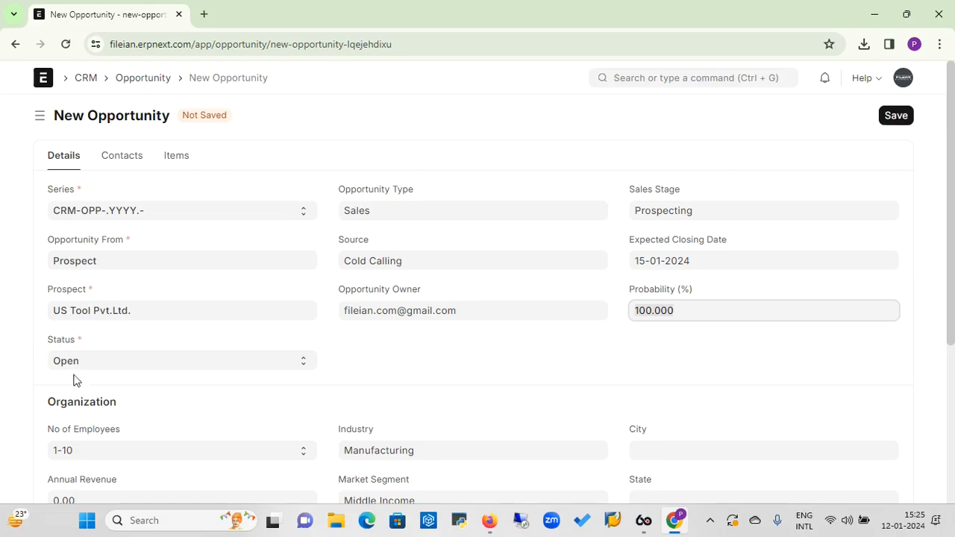
left_click(108, 360)
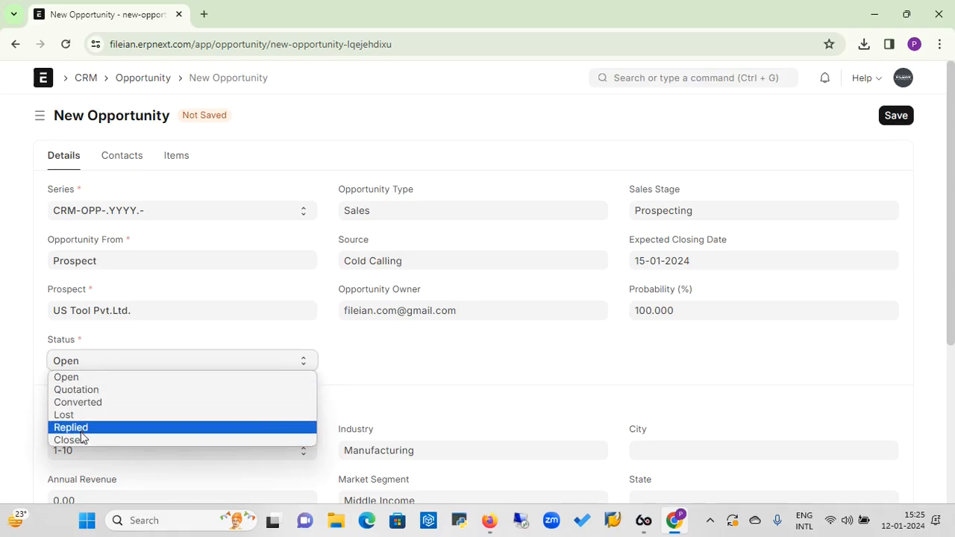
left_click(80, 377)
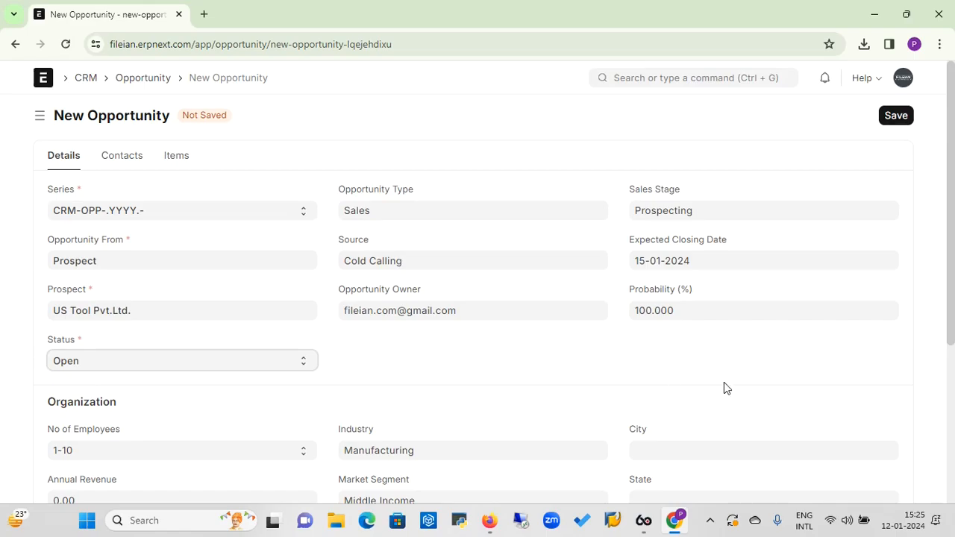
Enter Pune as the city and Maharashtra as the state
left_click_drag(954, 218, 954, 304)
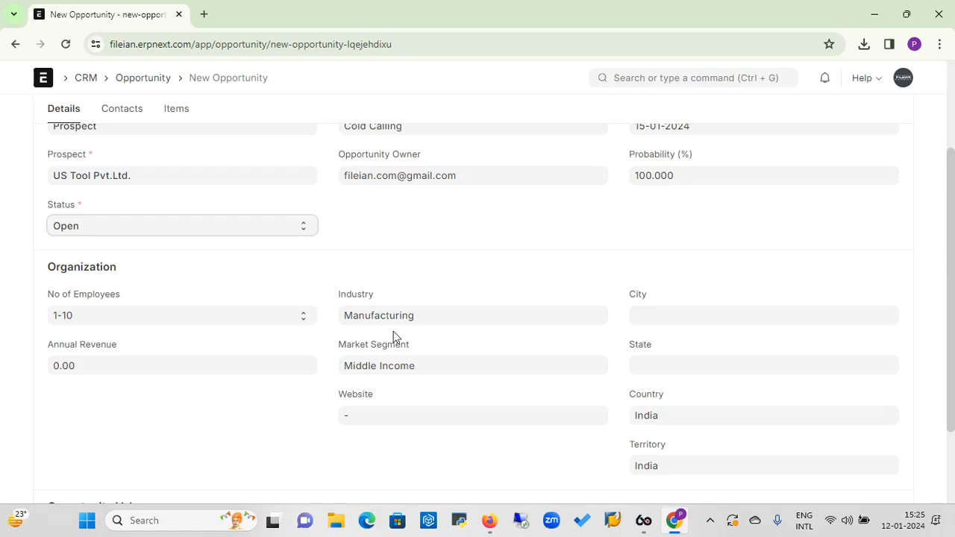
left_click(658, 316)
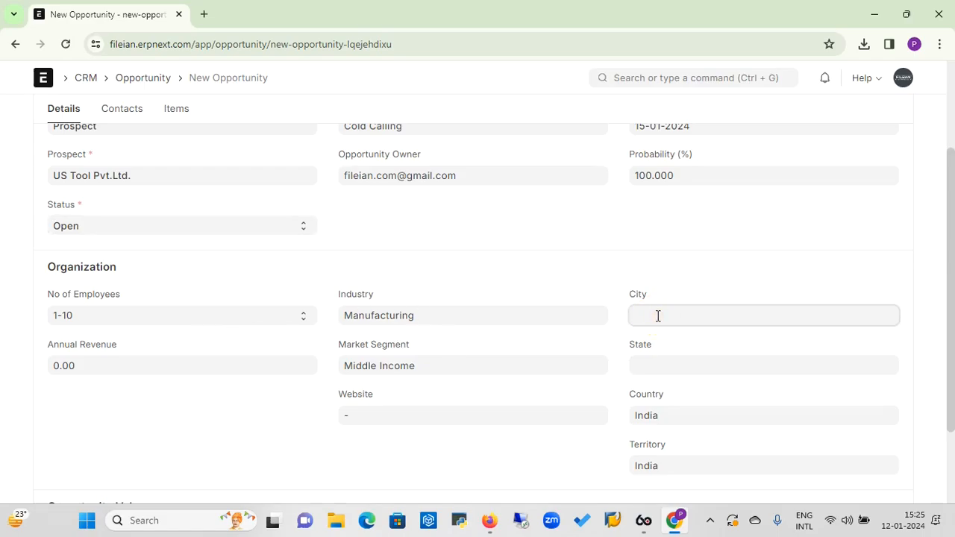
type("Pune")
left_click(654, 356)
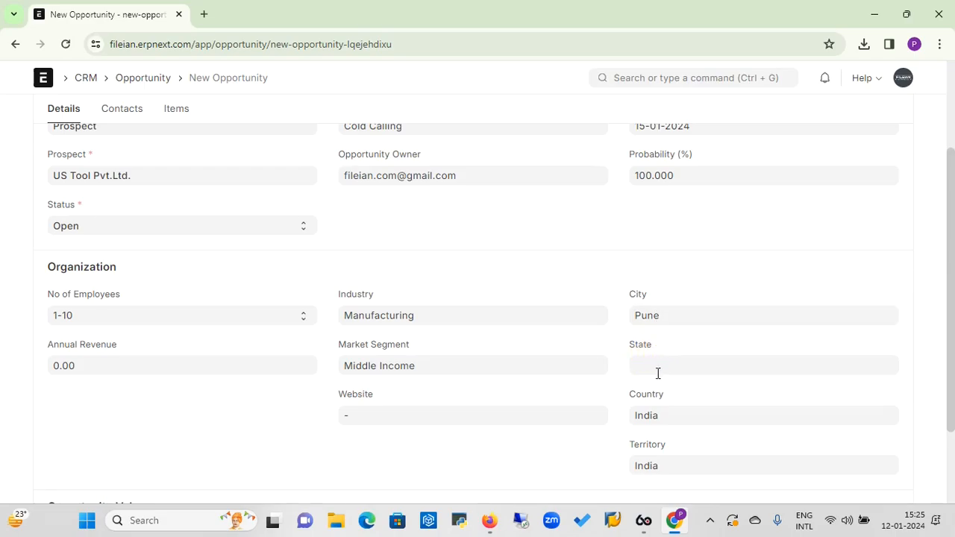
left_click(657, 370)
type("M")
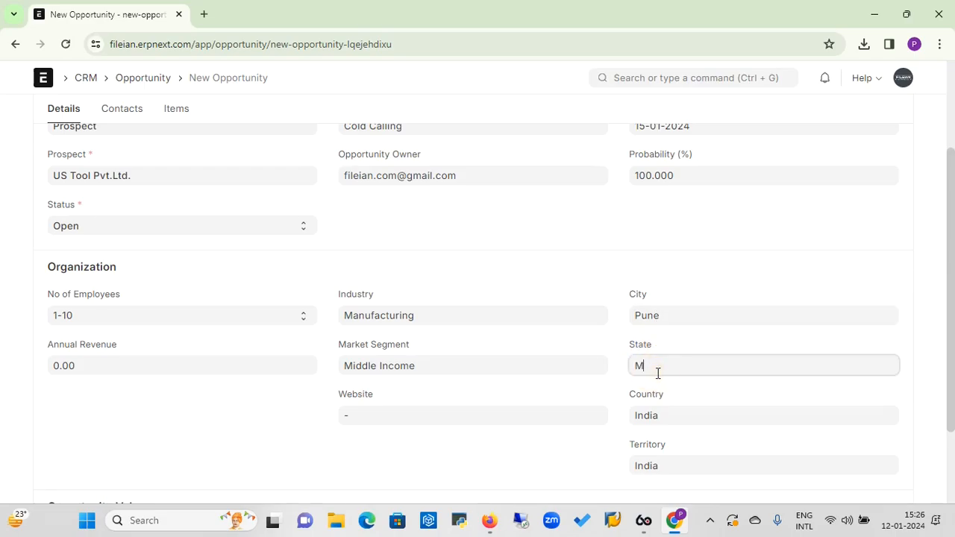
type("aharashtra")
left_click_drag(952, 299, 939, 172)
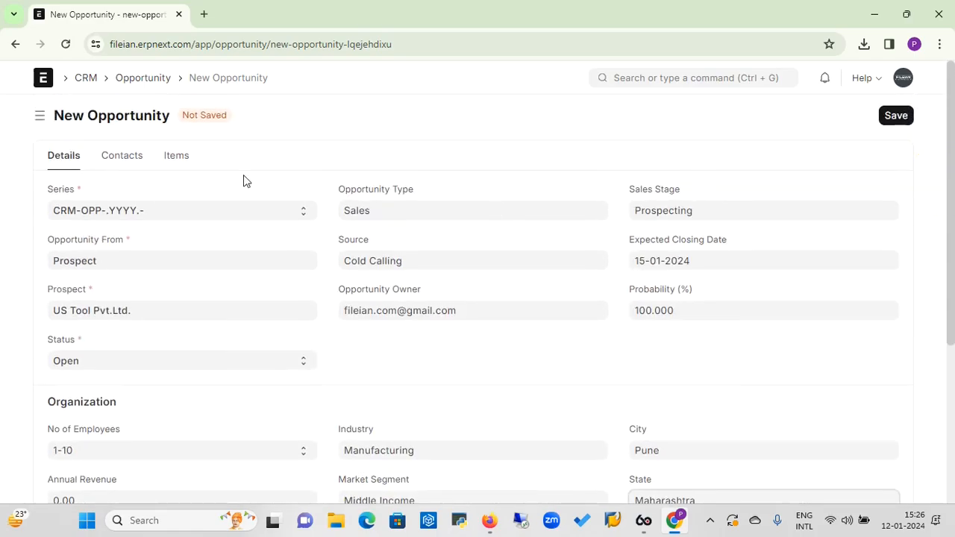
Add one DEL3420i3 laptop item at rate 35000 and save the opportunity
left_click(177, 161)
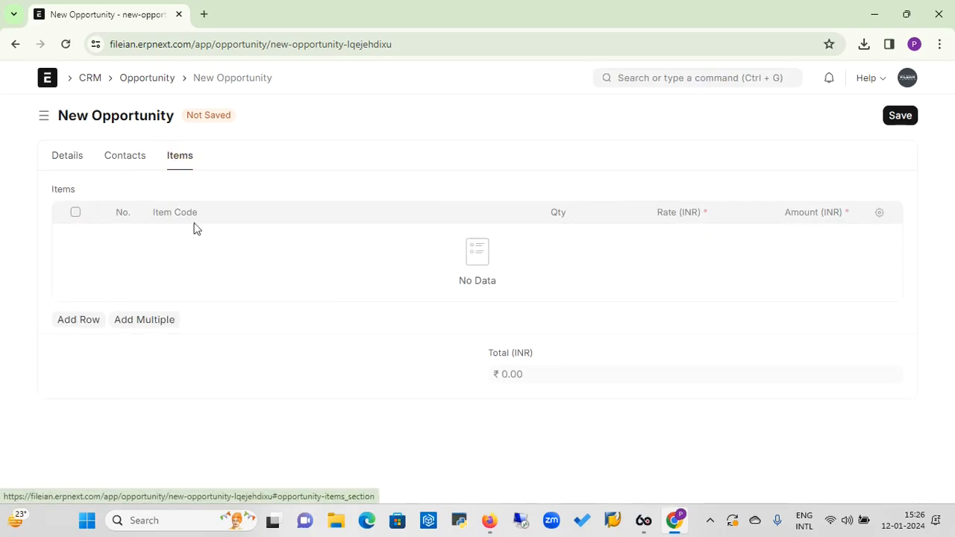
left_click(95, 328)
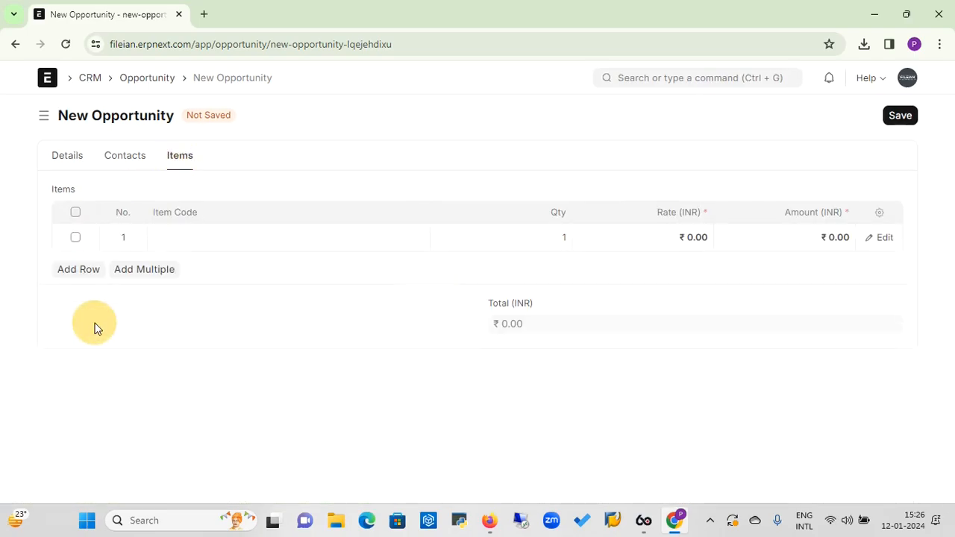
left_click(195, 241)
type("De")
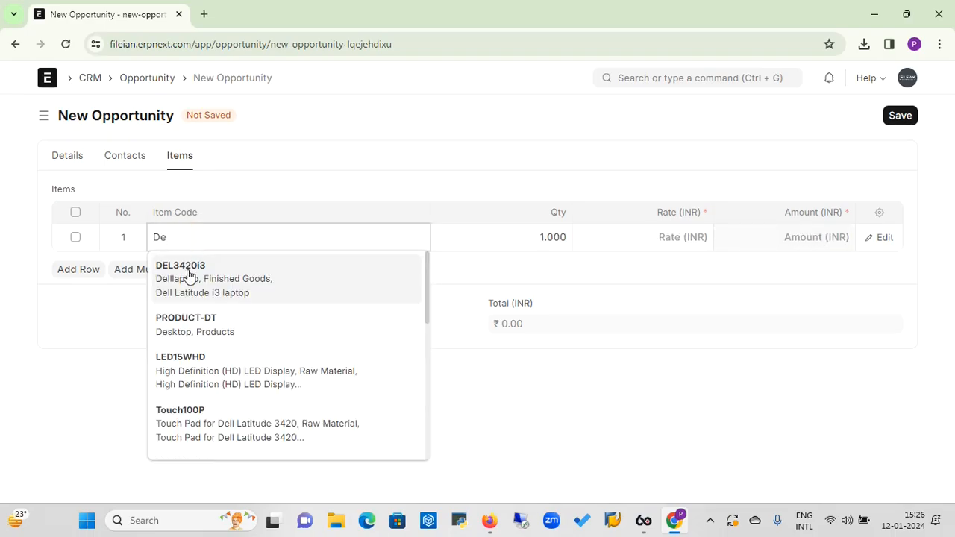
left_click(188, 274)
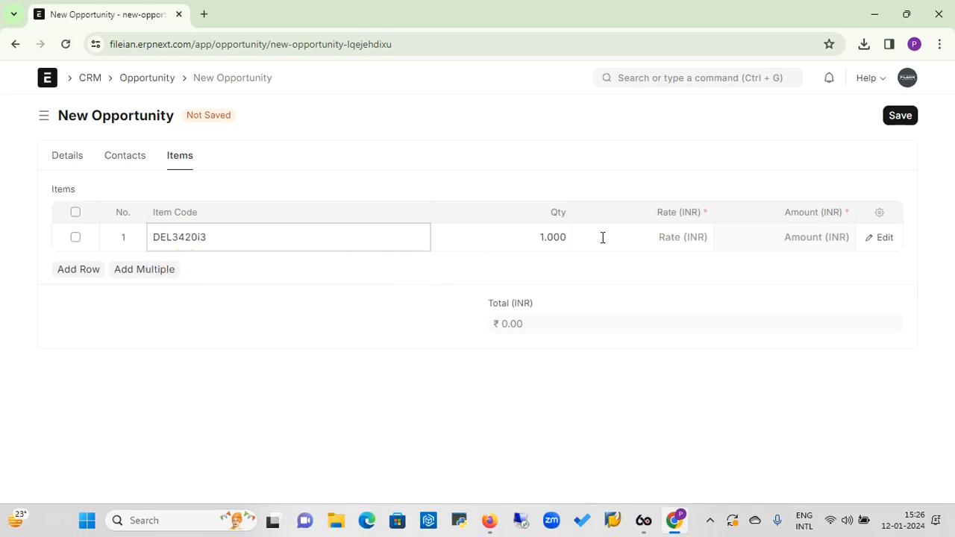
left_click(638, 241)
type("3")
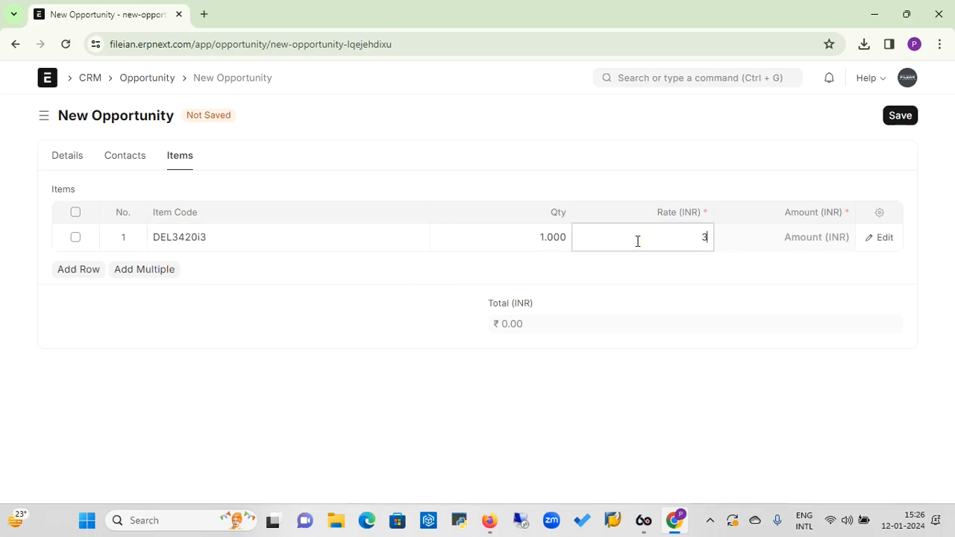
type("5000")
left_click(910, 121)
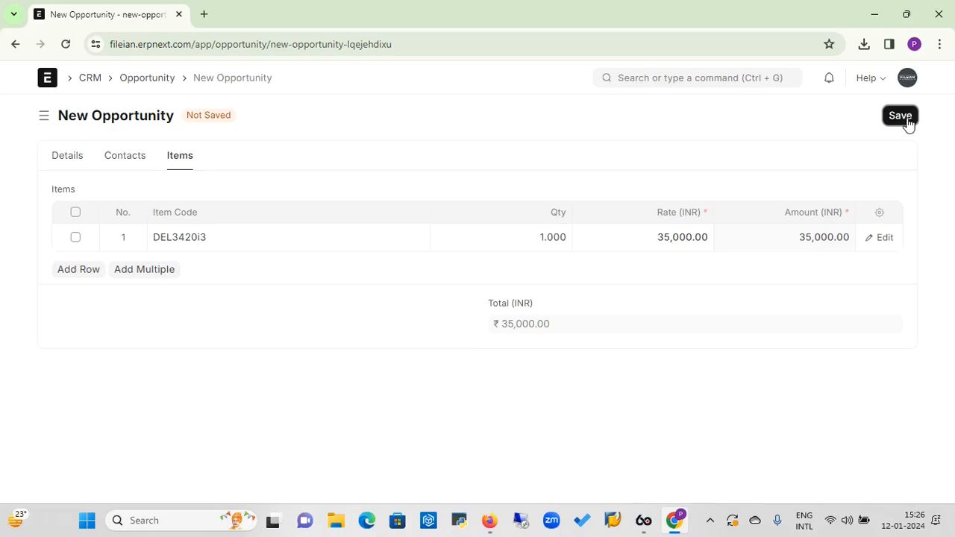
left_click(908, 121)
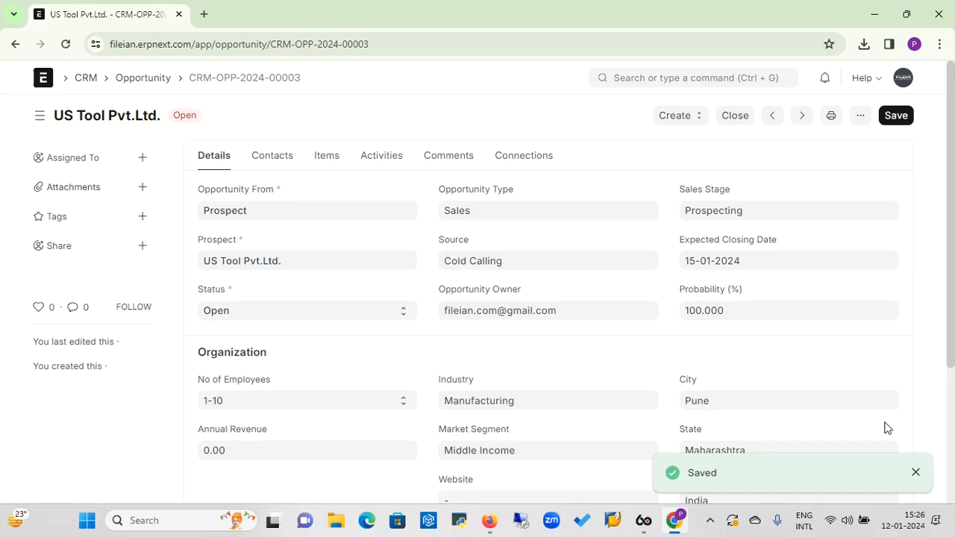
Dismiss the saved notice and create a Customer from opportunity CRM-OPP-2024-00003
left_click(915, 476)
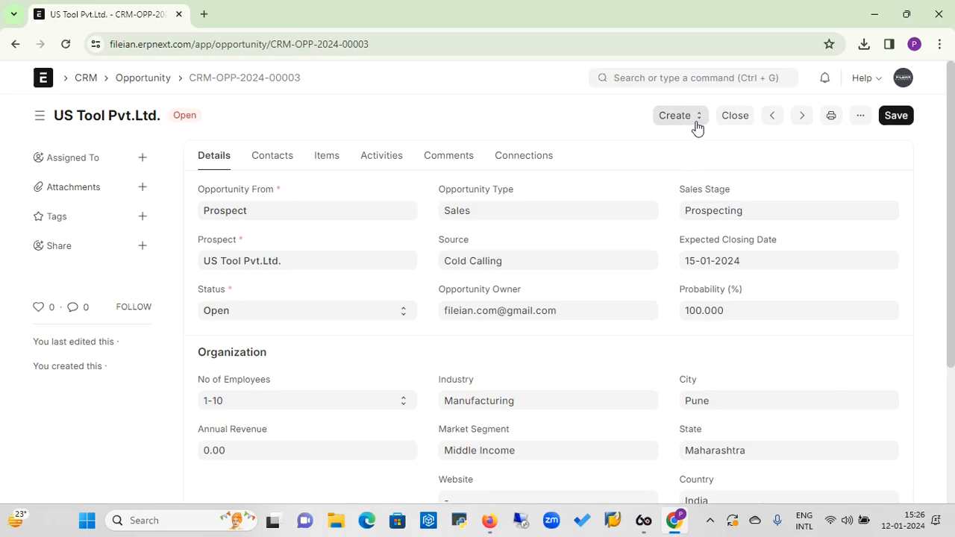
left_click(696, 126)
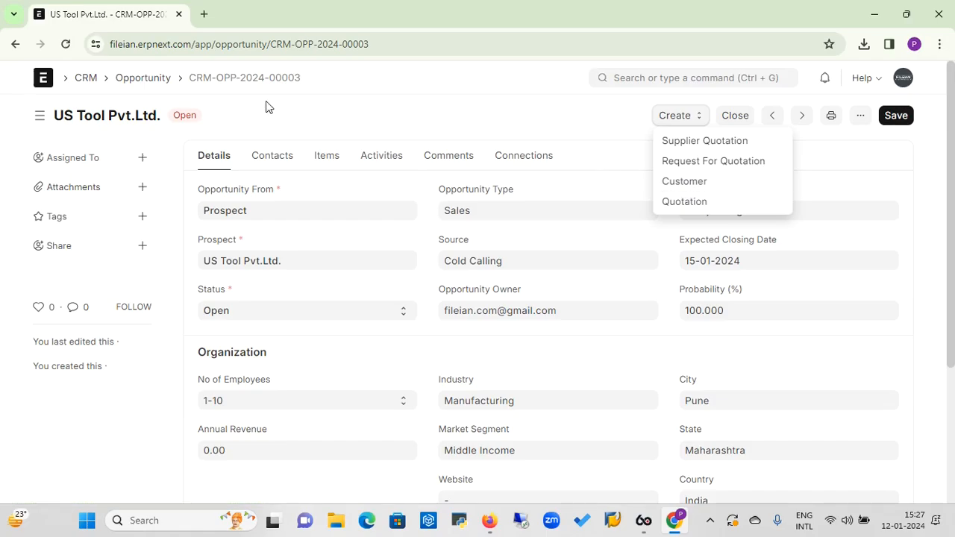
left_click(682, 186)
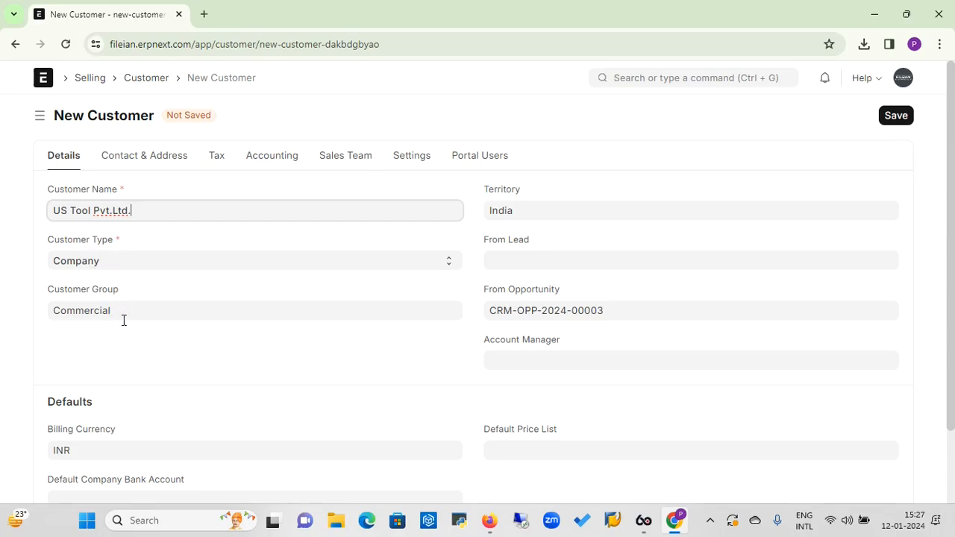
Leave the account manager empty and set the default price list to Standard Selling
left_click(524, 360)
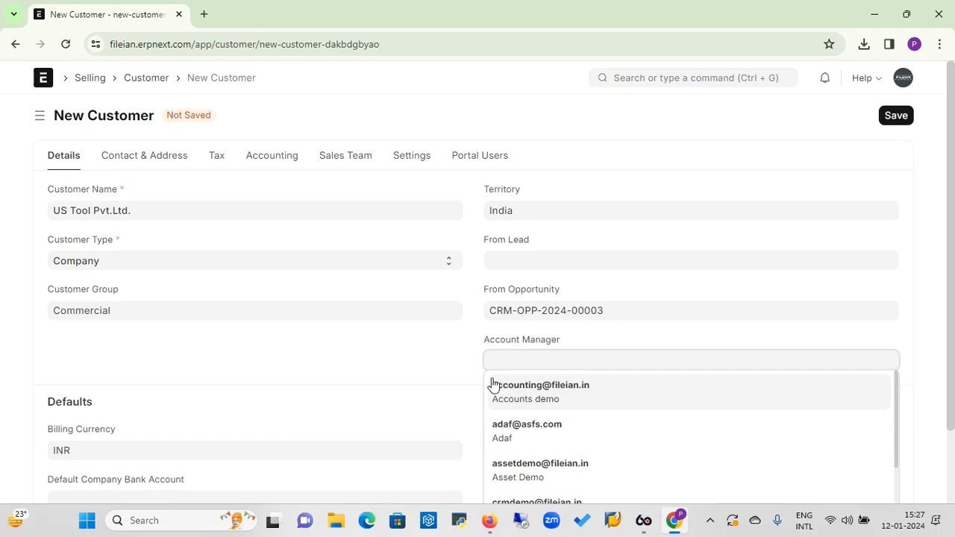
left_click(456, 393)
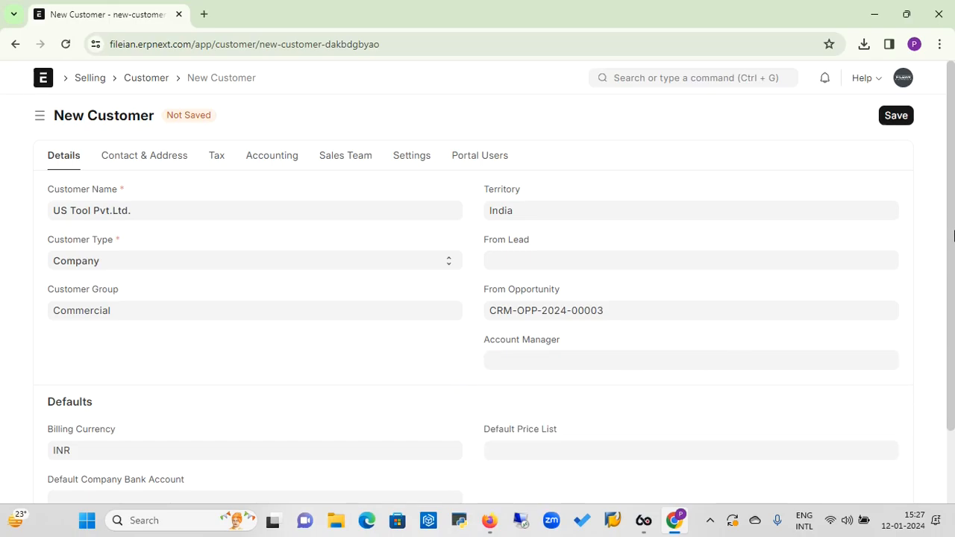
left_click_drag(953, 220, 954, 304)
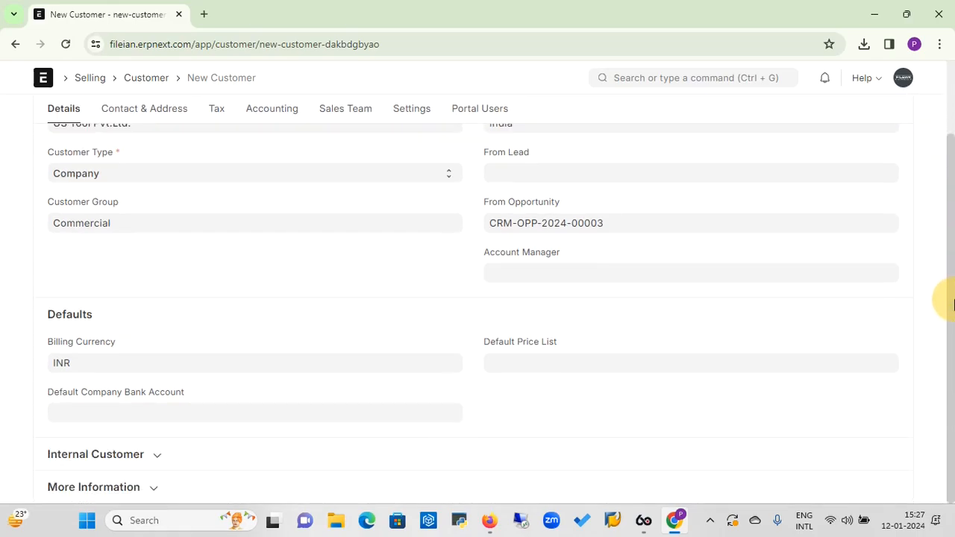
left_click(590, 361)
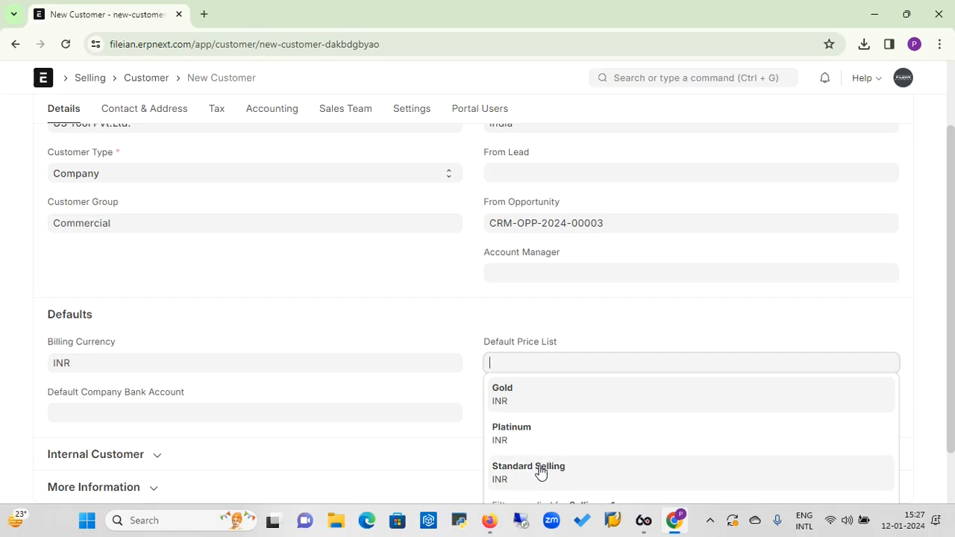
left_click(541, 473)
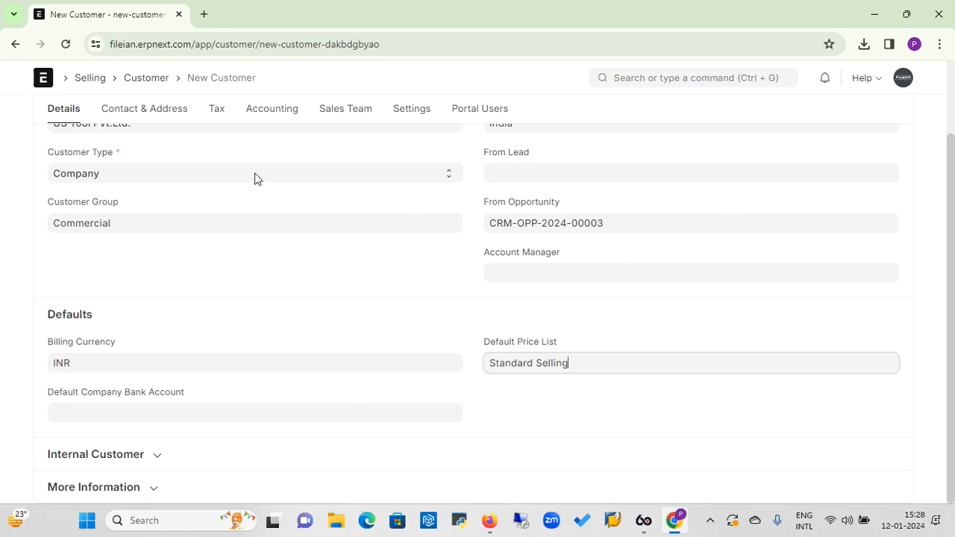
Review the Contact & Address and Tax tabs, save the customer, and return Home
left_click(177, 112)
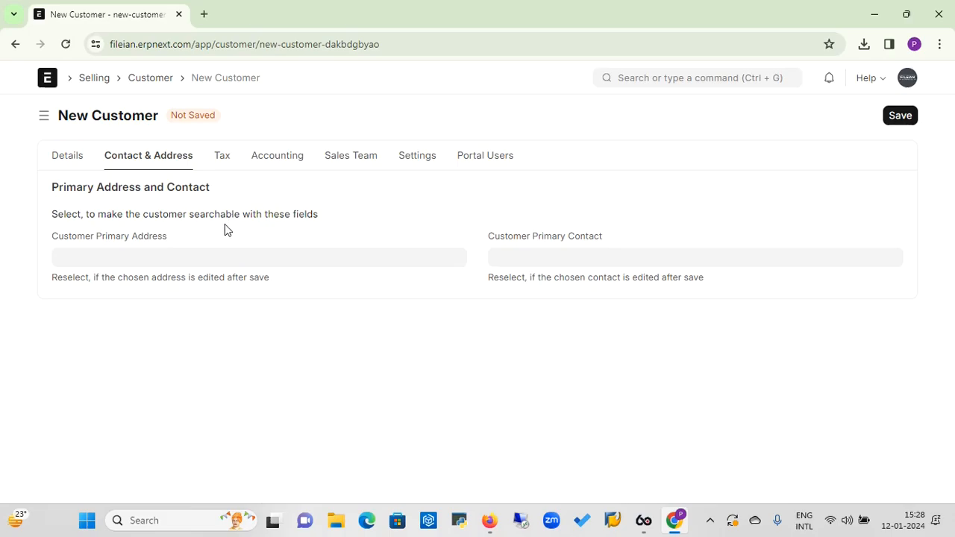
left_click(226, 166)
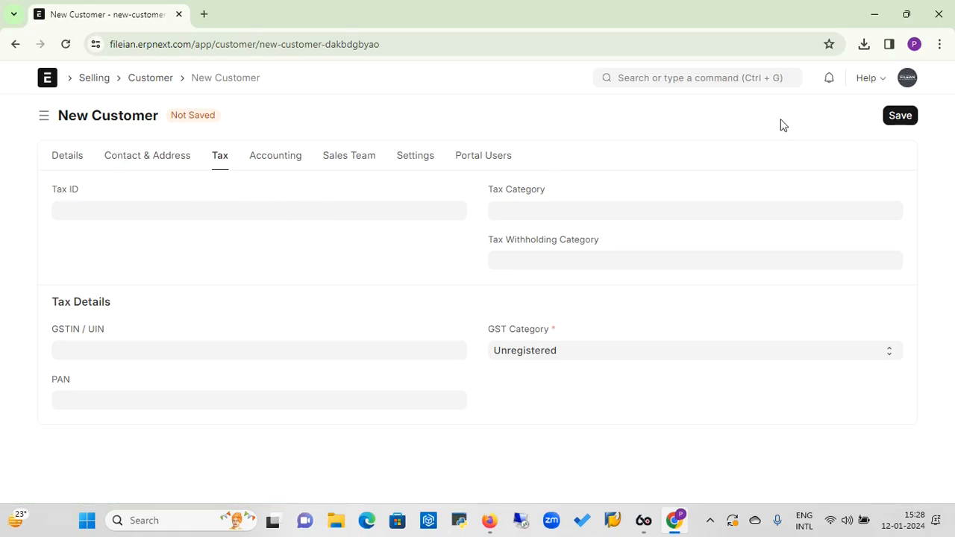
left_click(905, 119)
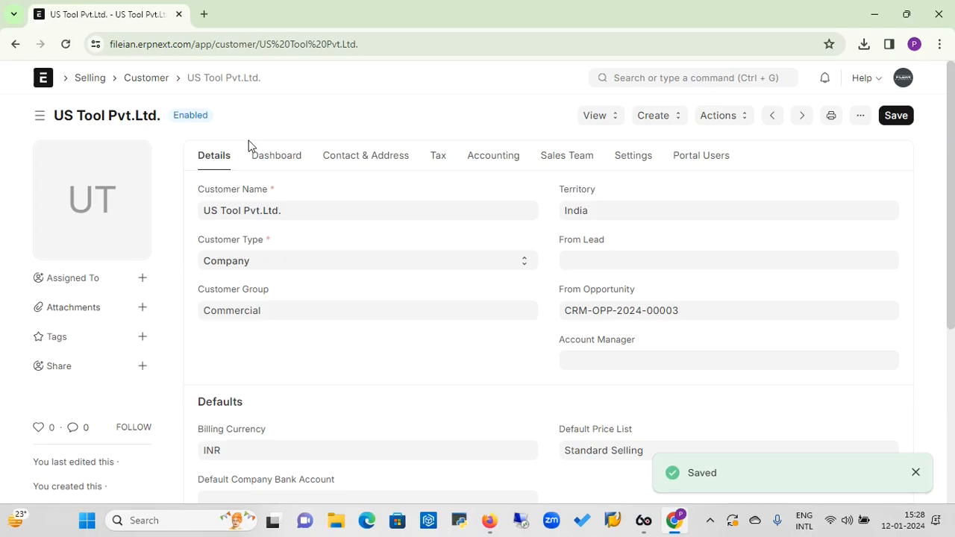
left_click(47, 84)
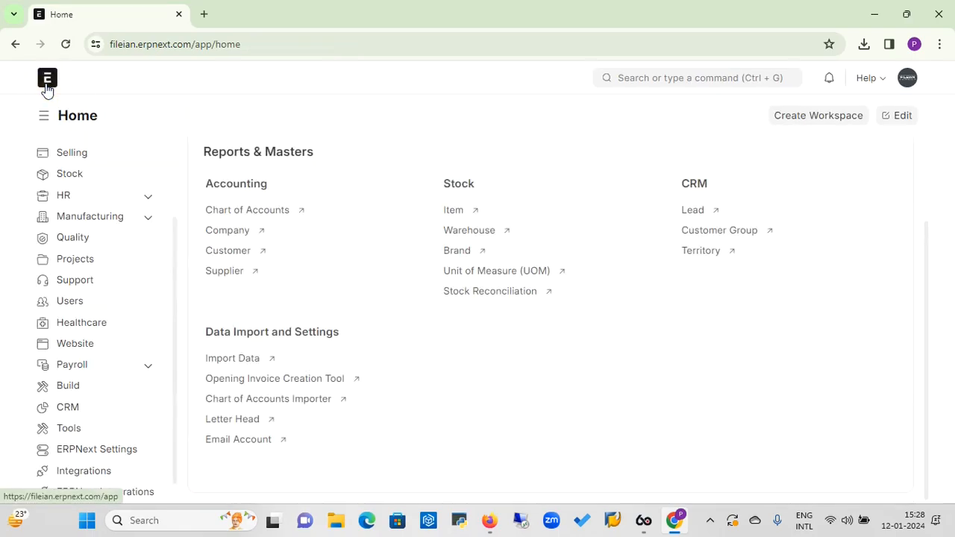
Open the US Tool Pvt.Ltd. opportunity from CRM > Opportunity and start a Quotation from it
left_click(79, 411)
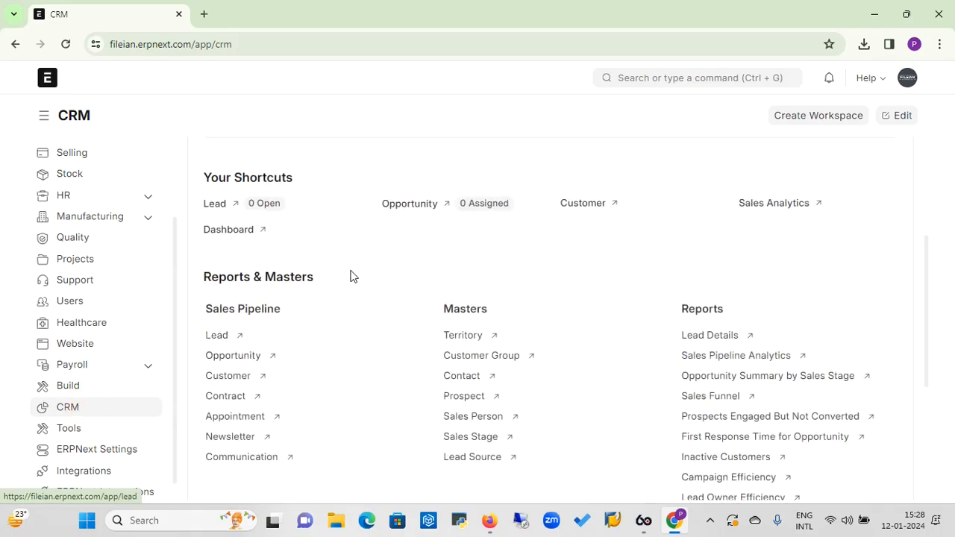
left_click(232, 361)
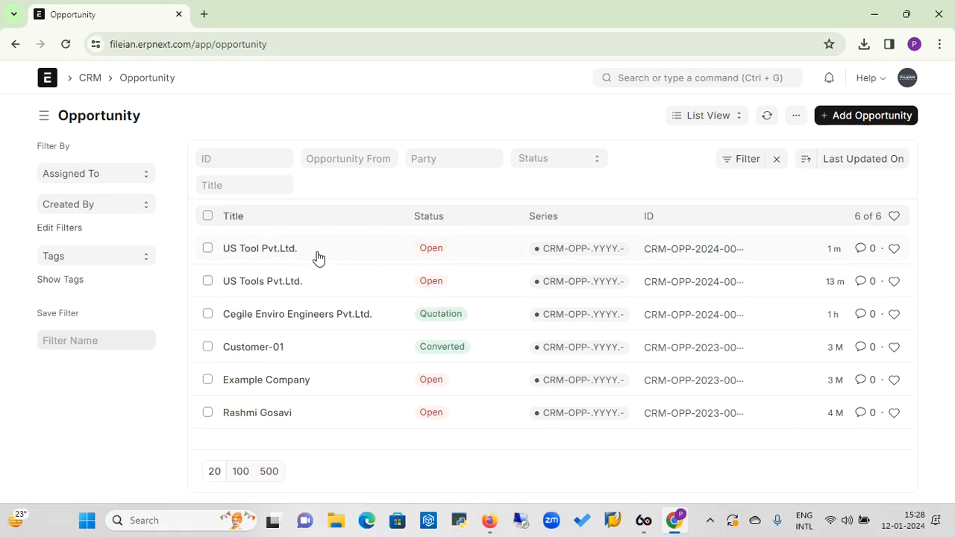
left_click(282, 253)
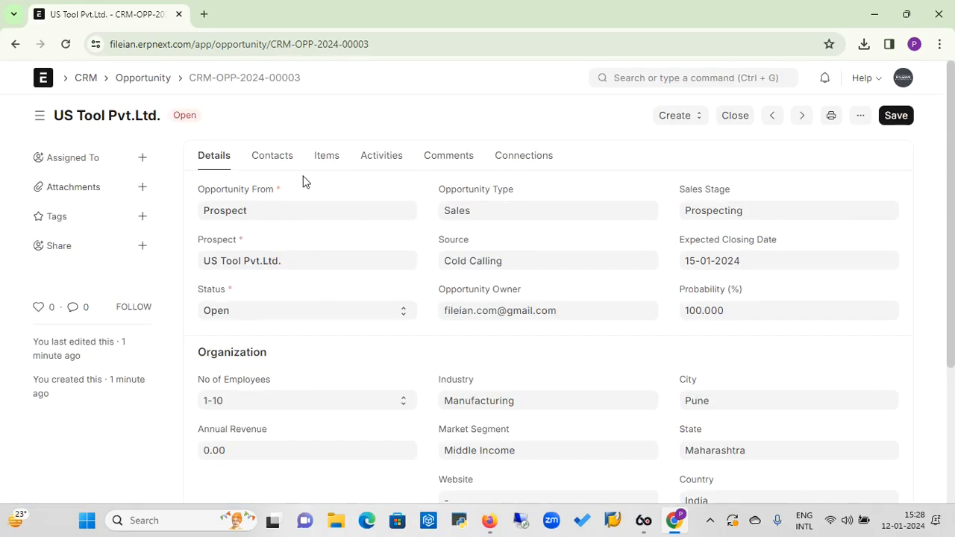
left_click(700, 126)
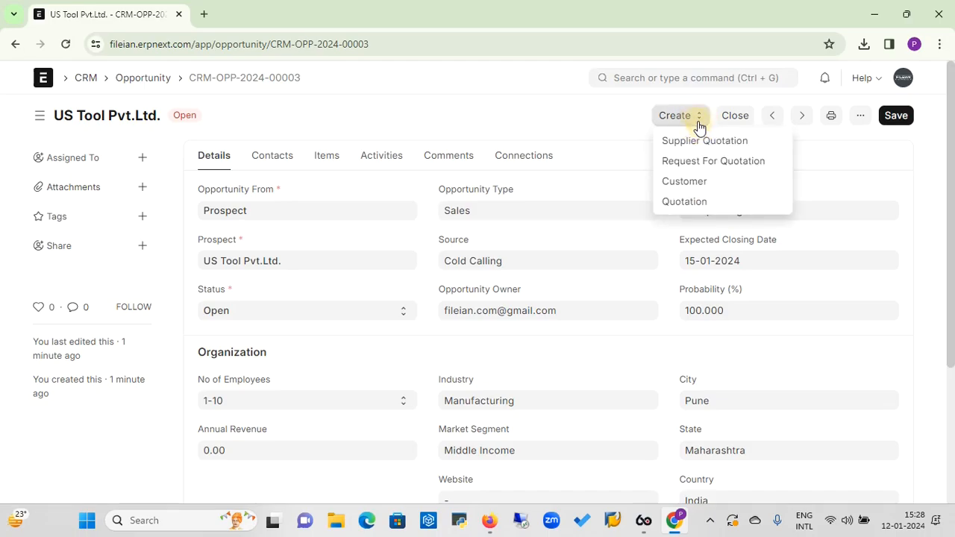
left_click(685, 203)
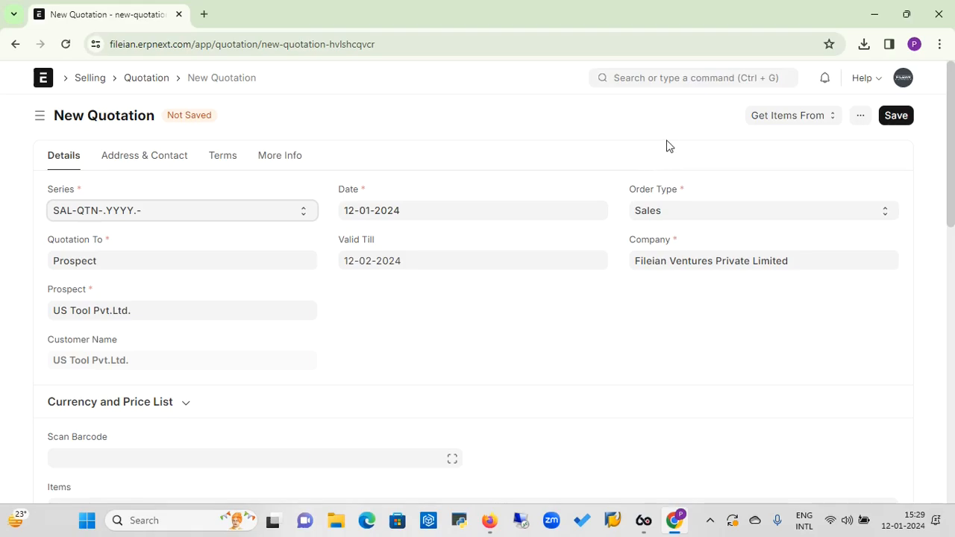
Search the awesome bar for 'Quotation' and open the Quotation List
left_click(681, 77)
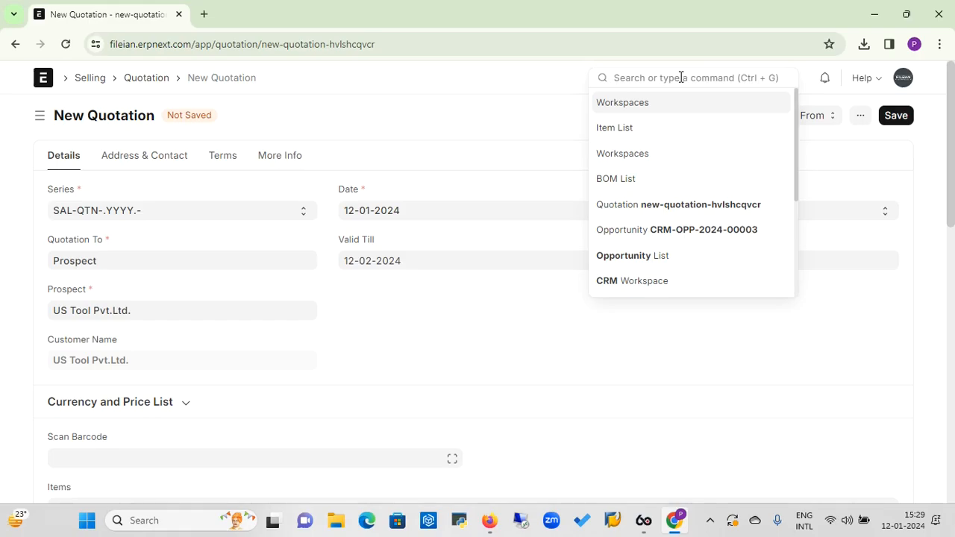
type("o")
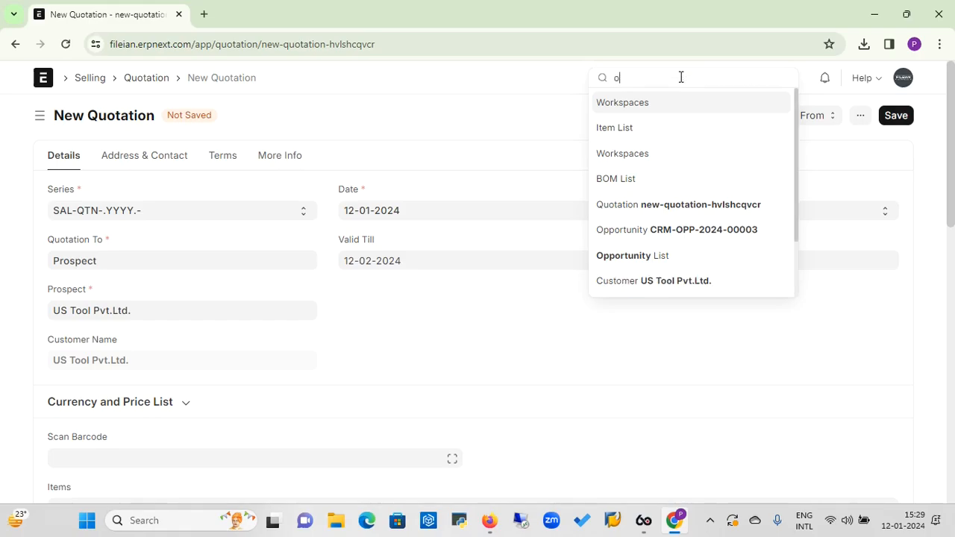
type("uotai")
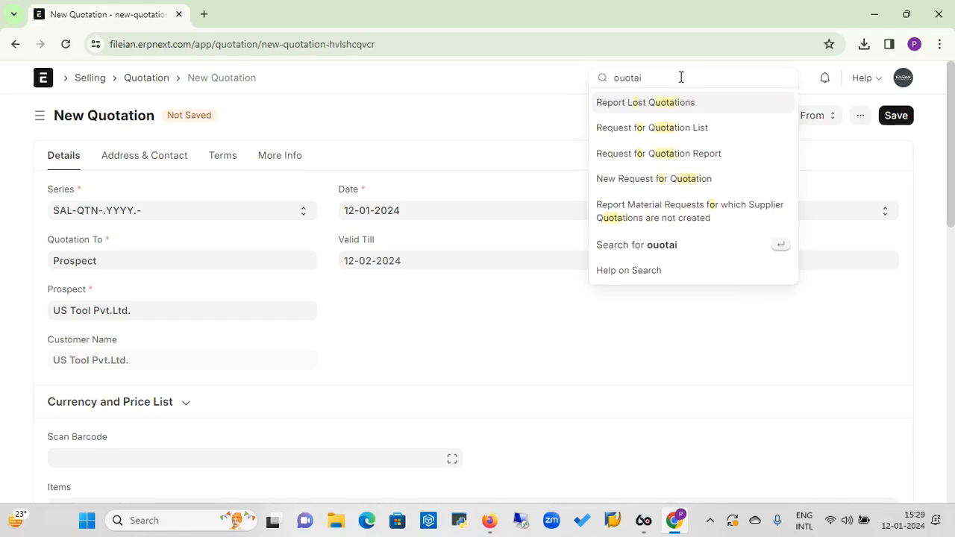
key("BackSpace")
key("BackSpace")
key("BackSpace")
key("BackSpace")
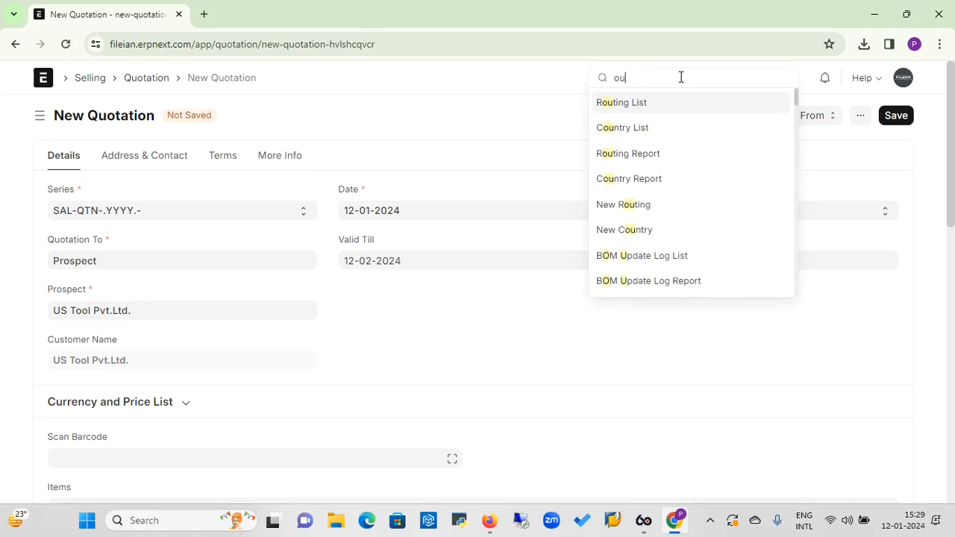
type("otation l")
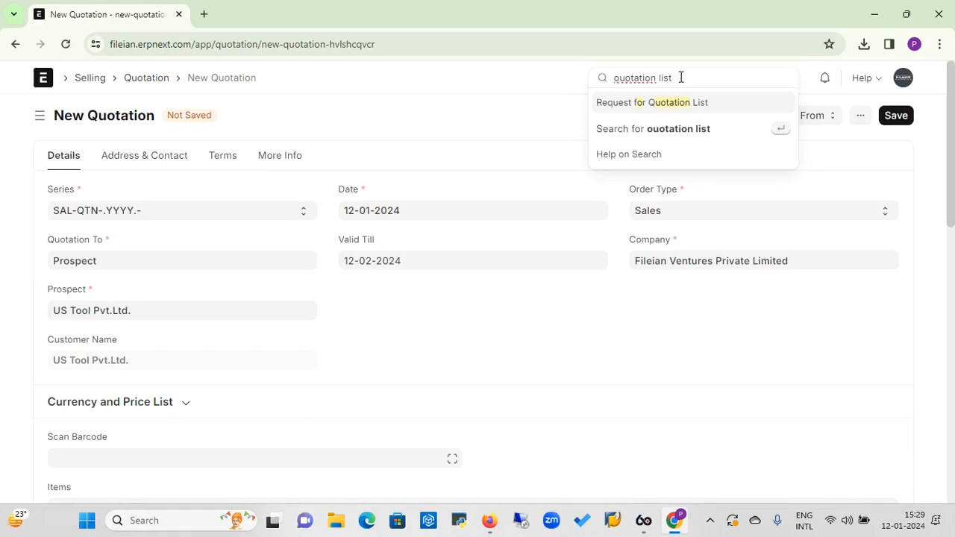
type("is")
key("BackSpace")
key("BackSpace")
key("BackSpace")
key("BackSpace")
key("BackSpace")
key("BackSpace")
key("BackSpace")
key("BackSpace")
key("BackSpace")
key("BackSpace")
key("BackSpace")
key("BackSpace")
key("BackSpace")
type("Q")
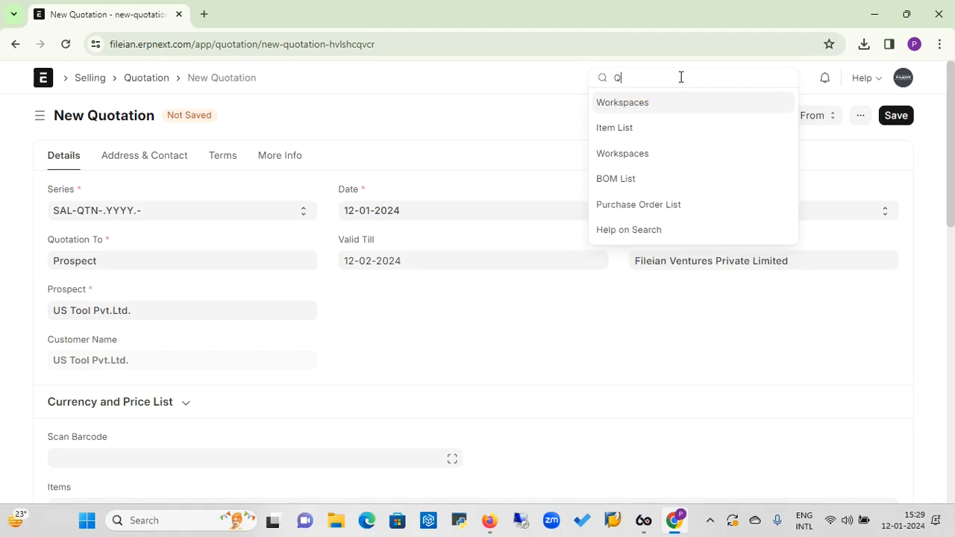
type("uotation")
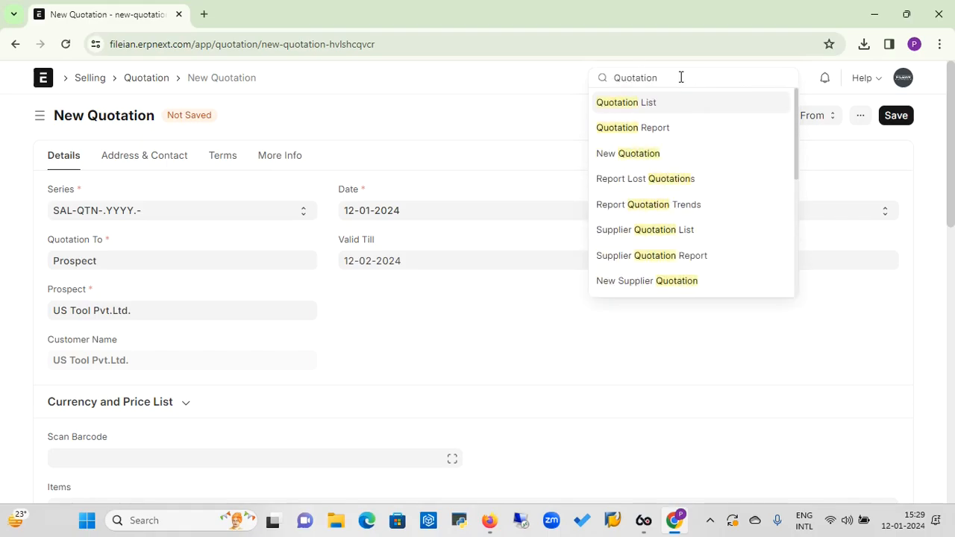
left_click(639, 105)
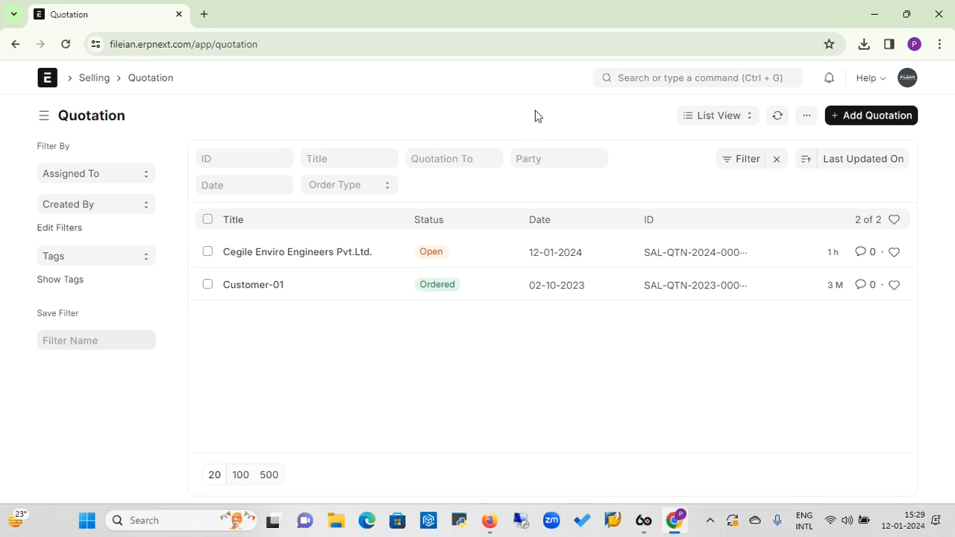
Add a new quotation and choose US Tool Pvt.Ltd. as its customer
left_click(877, 121)
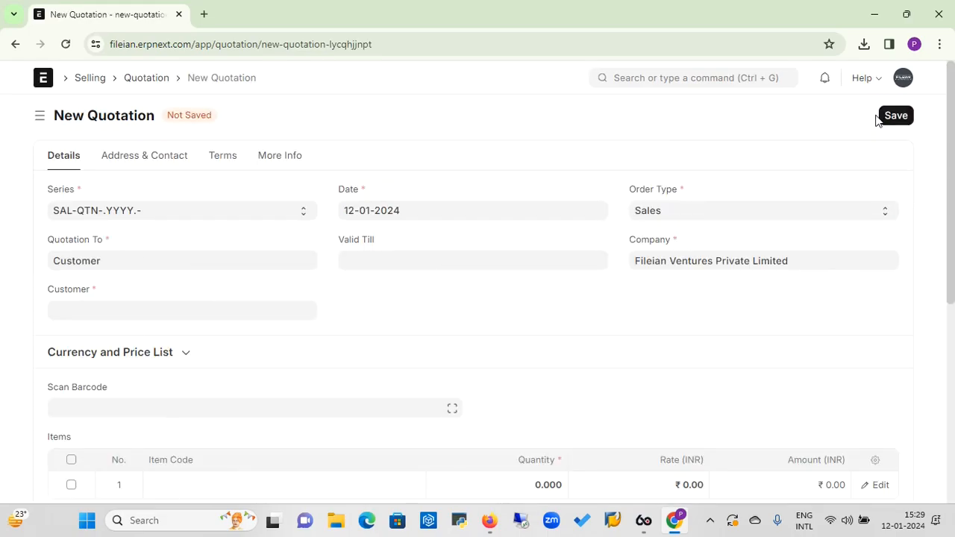
left_click(209, 311)
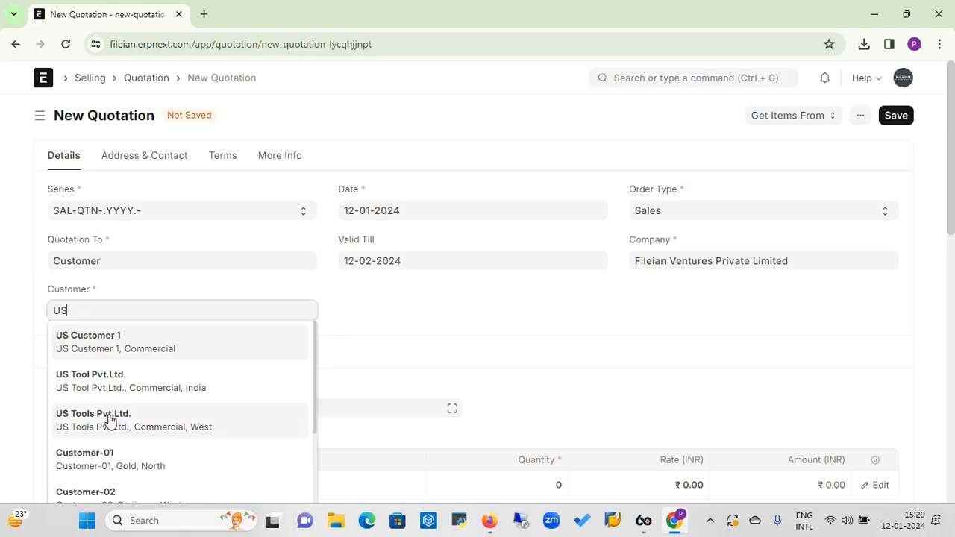
left_click(112, 386)
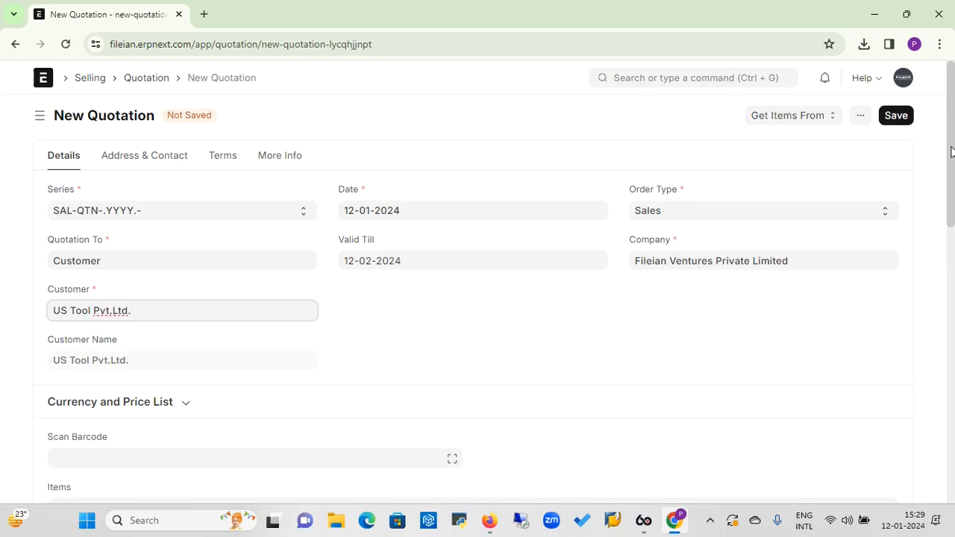
Use Get Items From > Opportunity and follow the CRM-OPP-2024-00003 link in the selection dialog
left_click(829, 124)
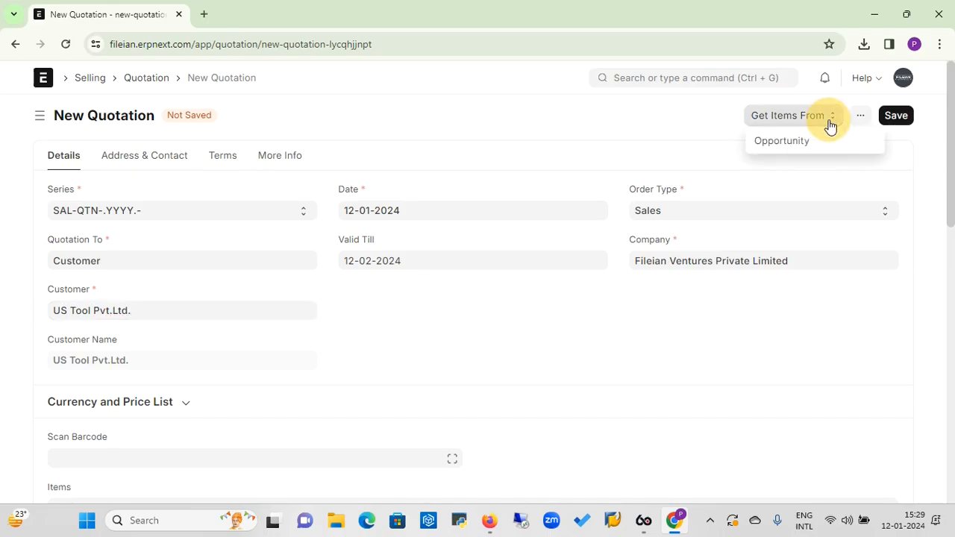
left_click(828, 124)
left_click(816, 121)
left_click(796, 141)
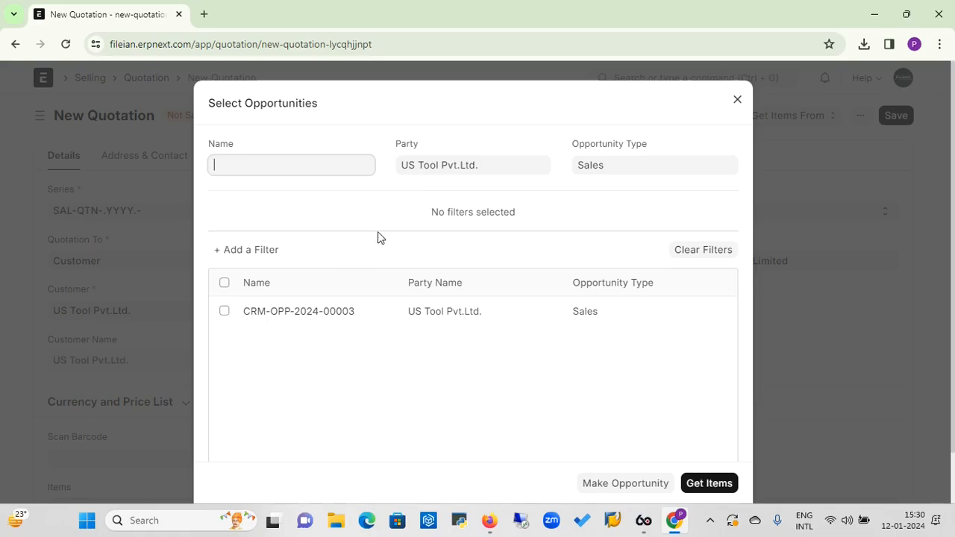
left_click(320, 321)
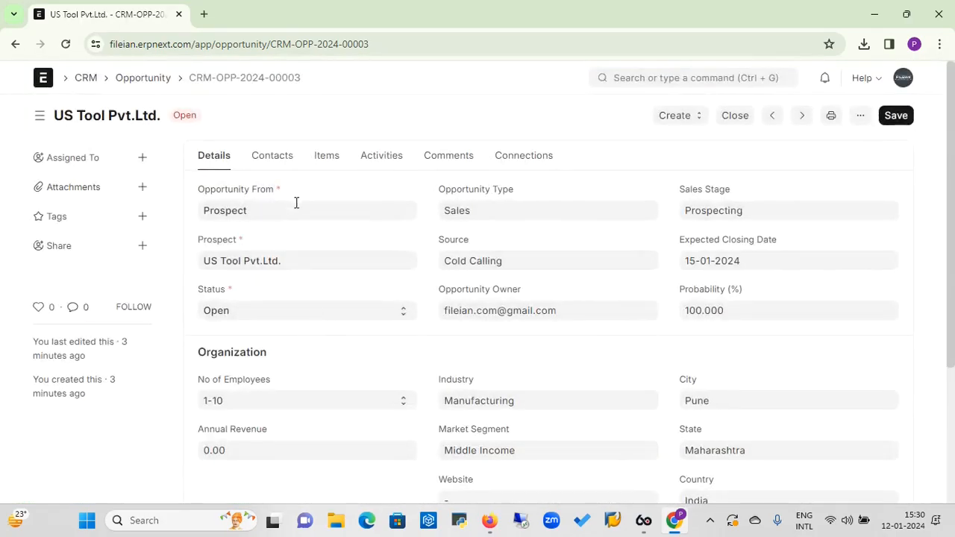
Create a quotation from the opportunity, check its party, and save it as draft SAL-QTN-2024-00002
left_click(694, 120)
left_click(680, 206)
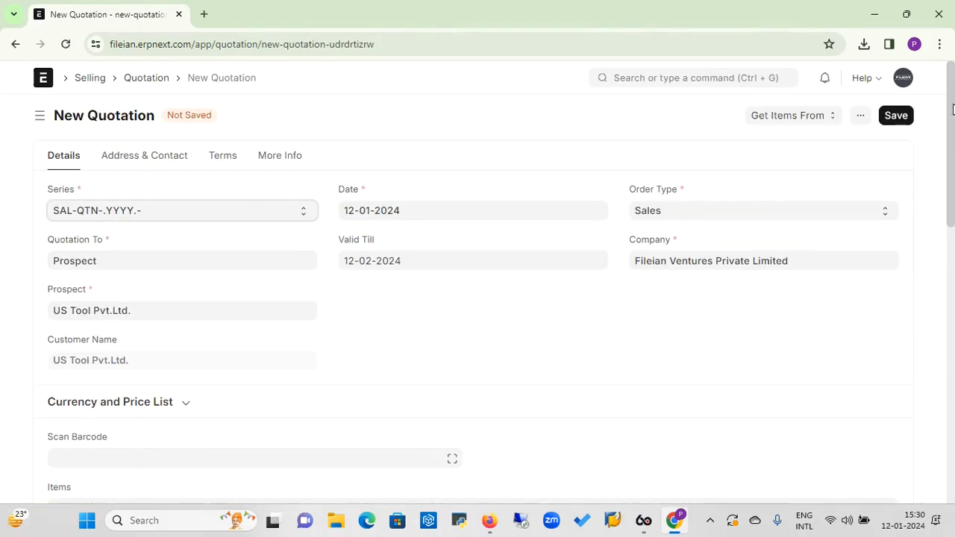
mouse_move(951, 106)
left_mouse_down()
mouse_move(953, 224)
mouse_move(951, 98)
left_mouse_up()
left_click(155, 261)
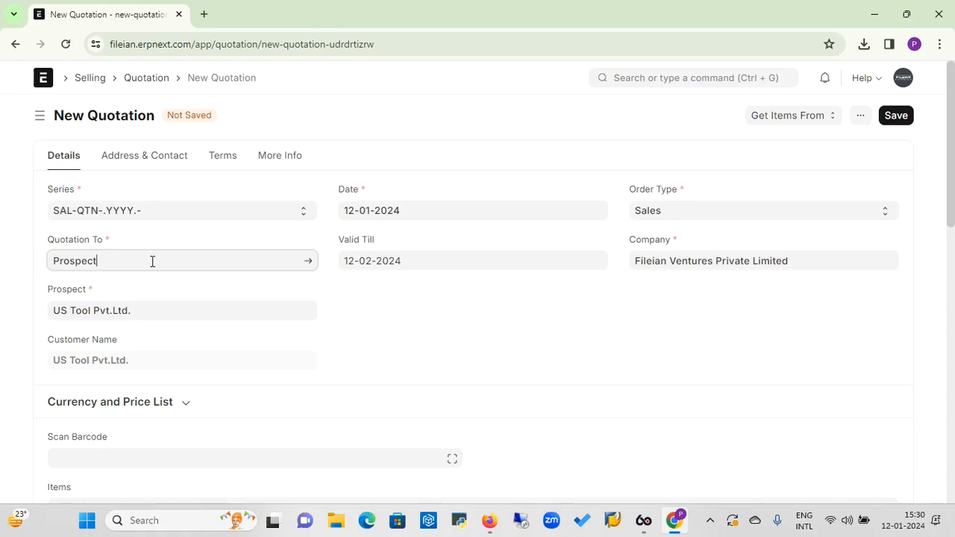
left_click(894, 116)
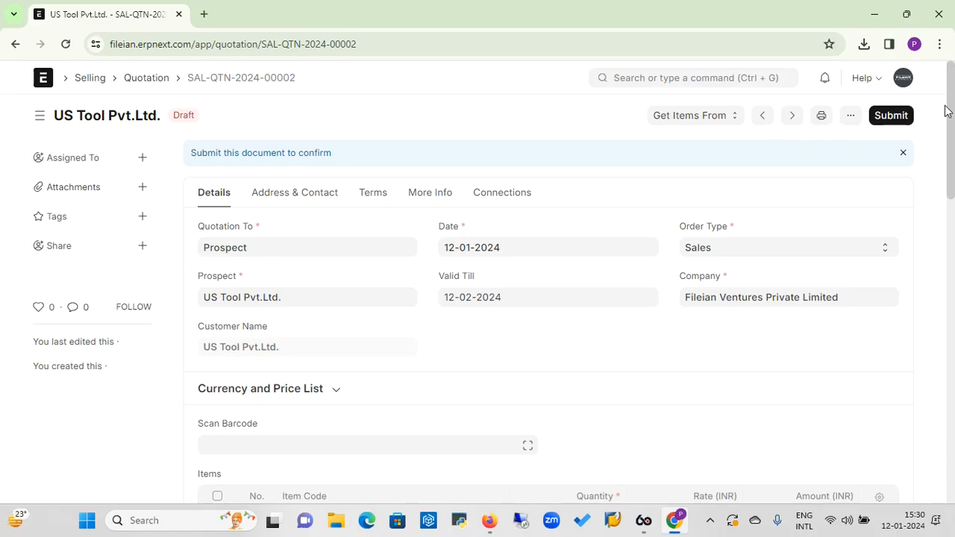
Submit quotation SAL-QTN-2024-00002, confirm permanent submission, and bring up its Create options
left_click(901, 117)
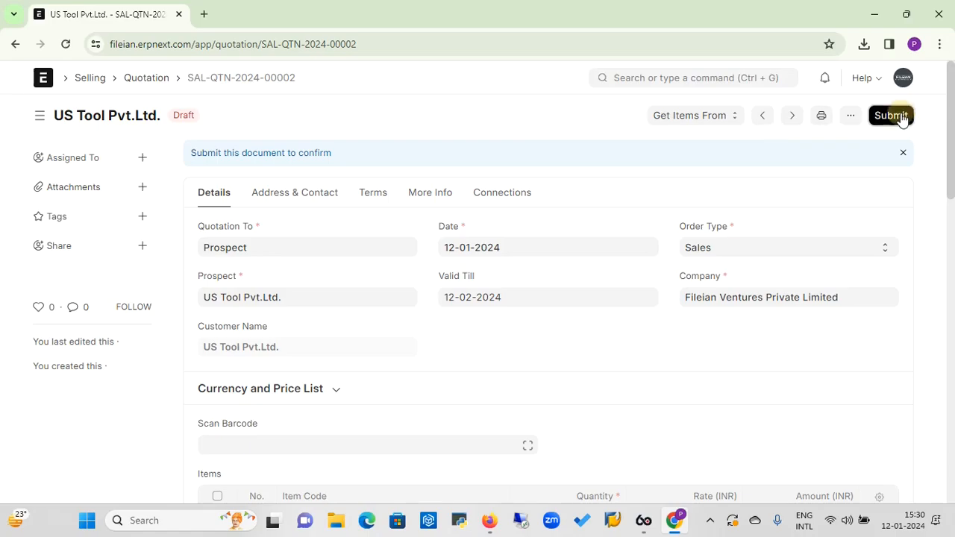
left_click(647, 192)
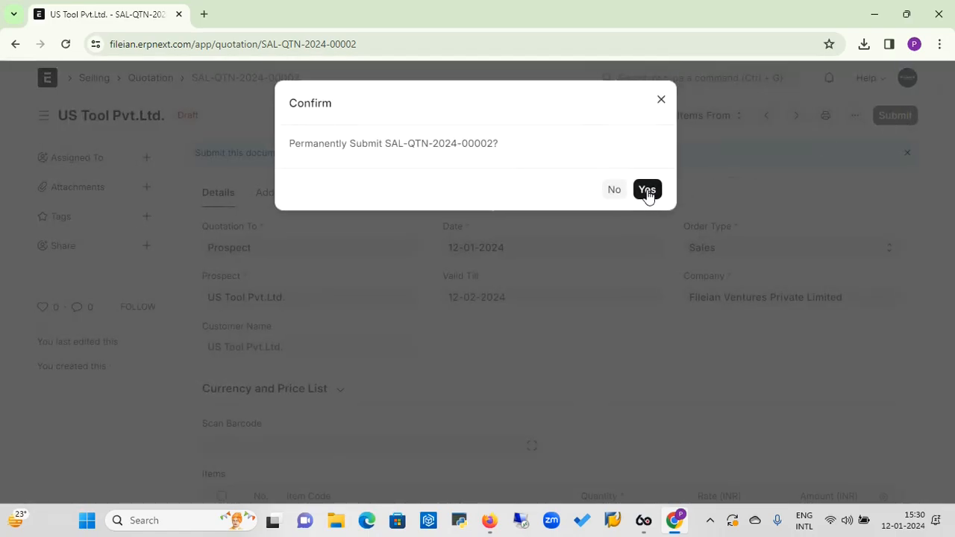
left_click(647, 191)
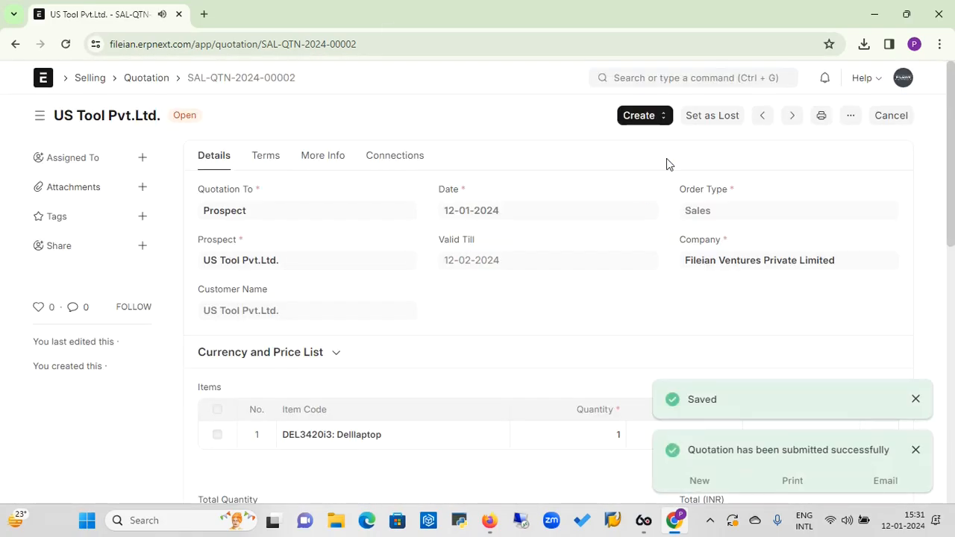
left_click(916, 401)
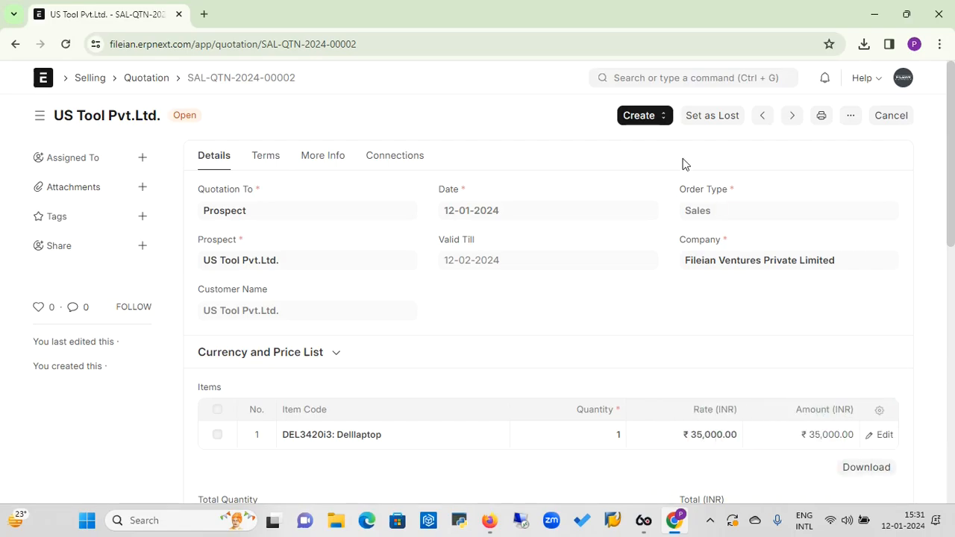
left_click(664, 122)
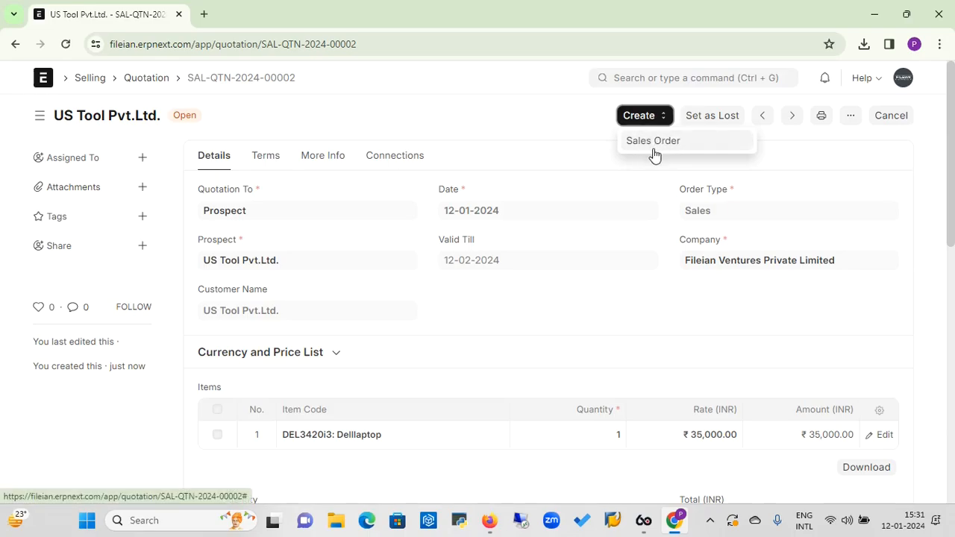
From Set as Lost, create and save a new Quotation Lost Reason 'Cost is High'
left_click(561, 182)
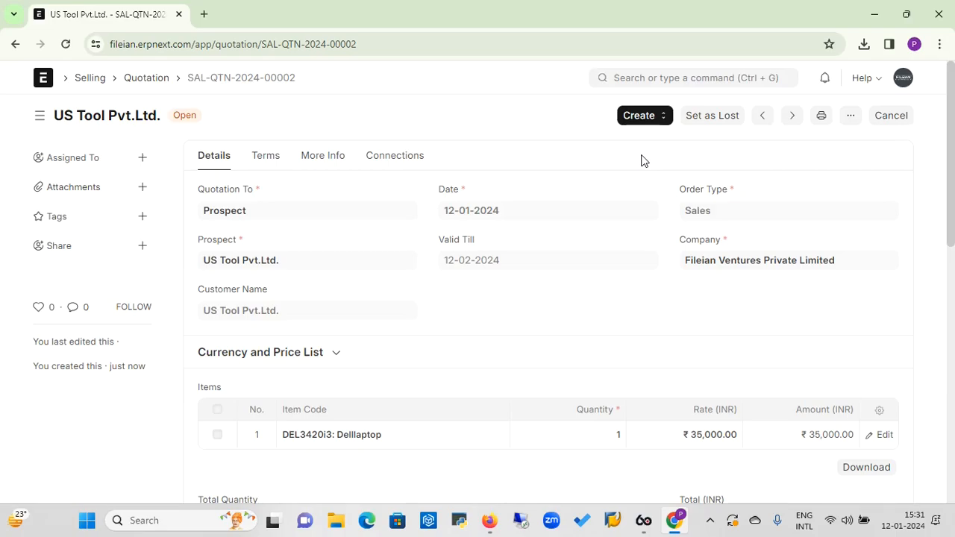
left_click(719, 118)
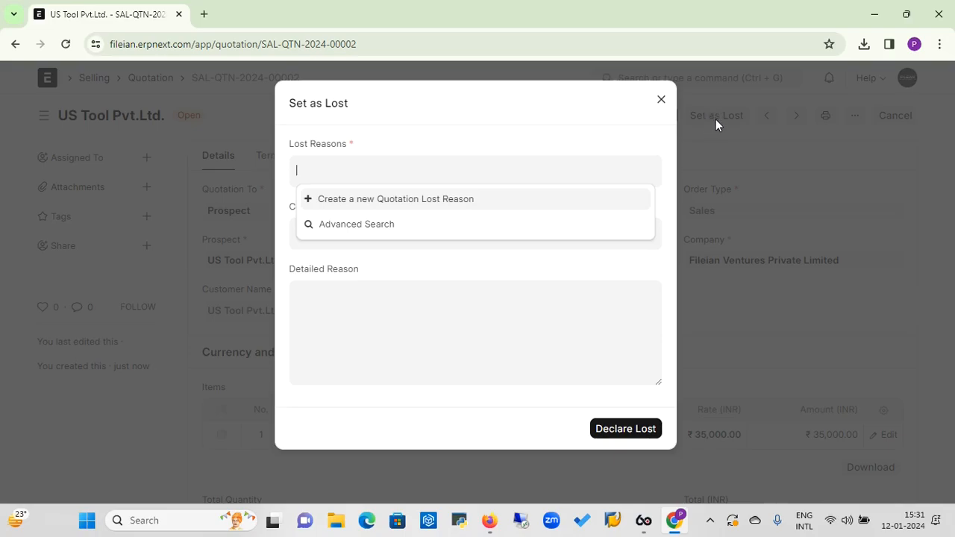
left_click(397, 207)
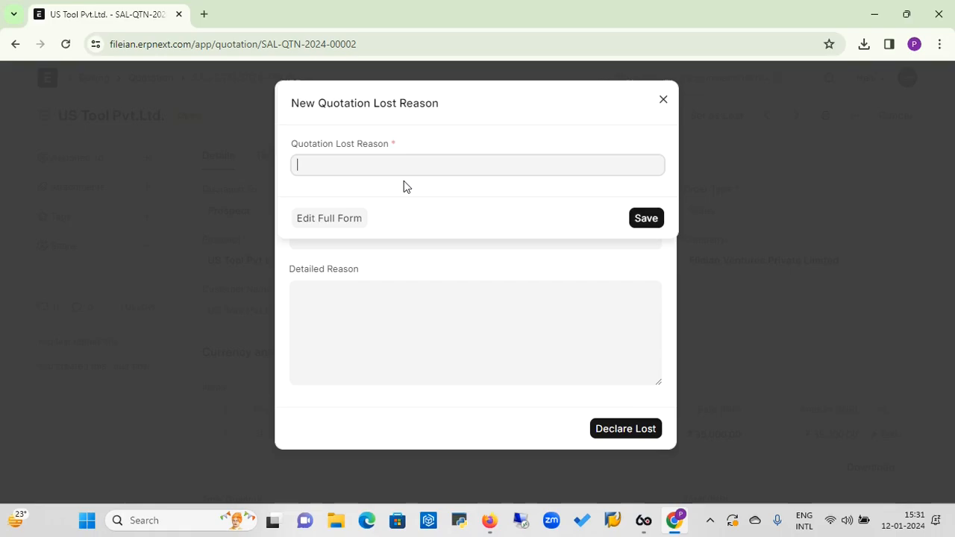
type("Cost is High")
left_click(645, 216)
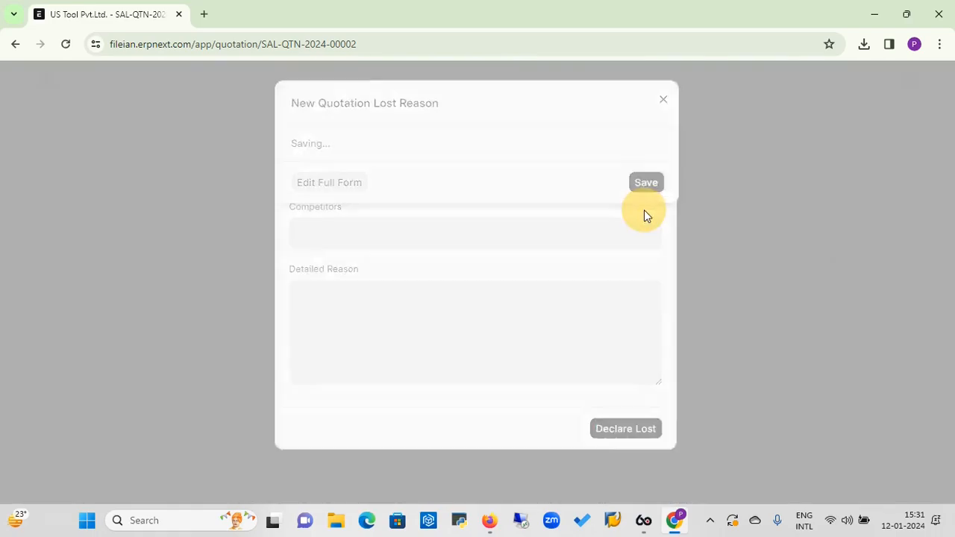
Select Cost is High as the quotation's lost reason
left_click(436, 169)
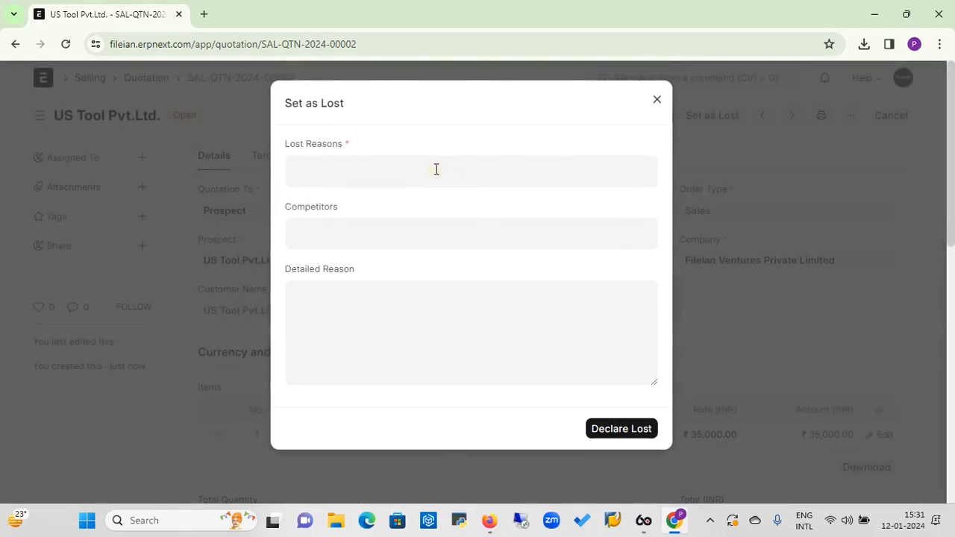
left_click(367, 200)
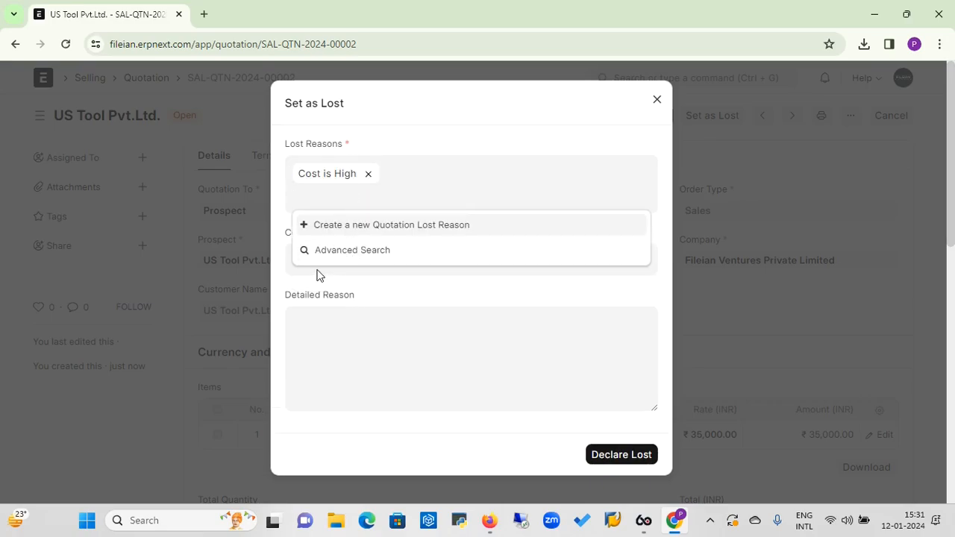
left_click(315, 276)
left_click(312, 274)
left_click(337, 259)
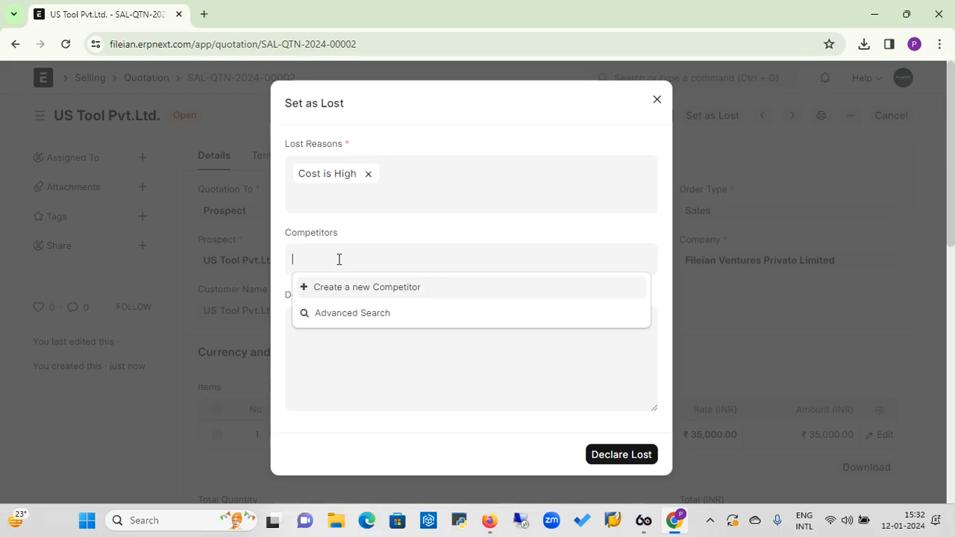
Create a new competitor 'SS Computer' and select it in the Competitors field
left_click(358, 289)
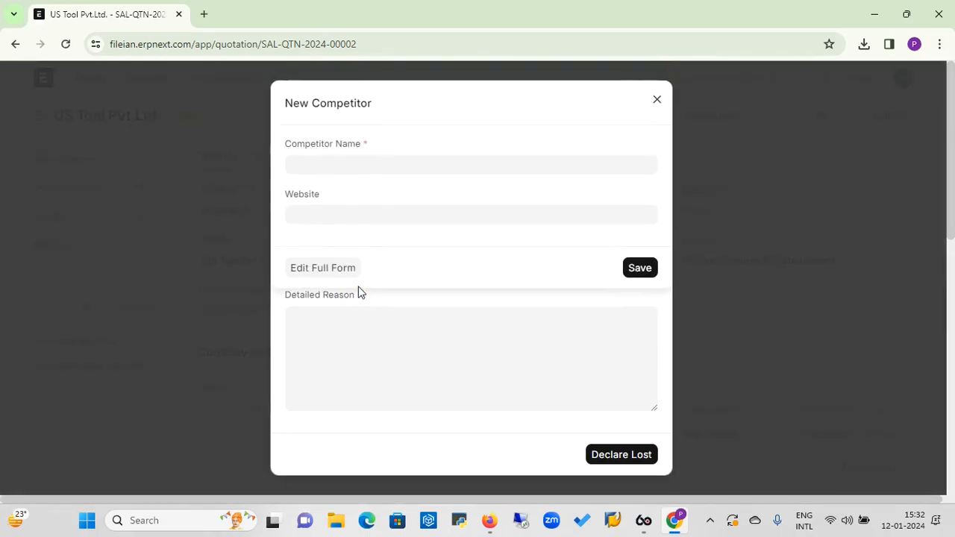
type("SS Computer")
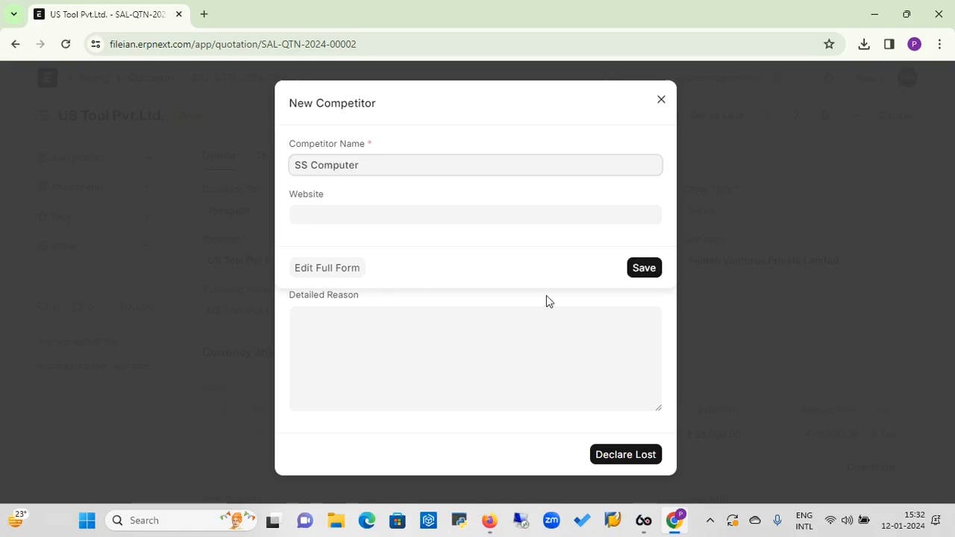
left_click(643, 269)
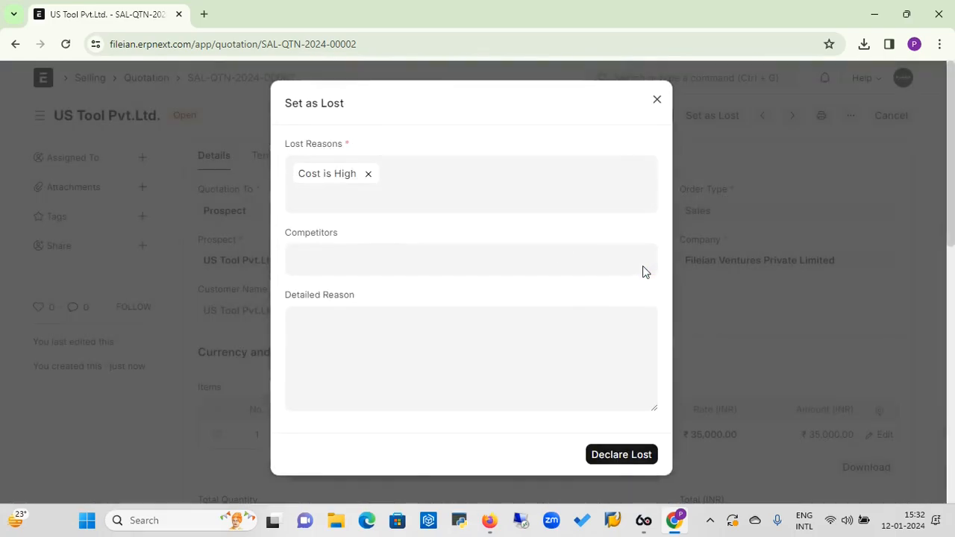
left_click(486, 253)
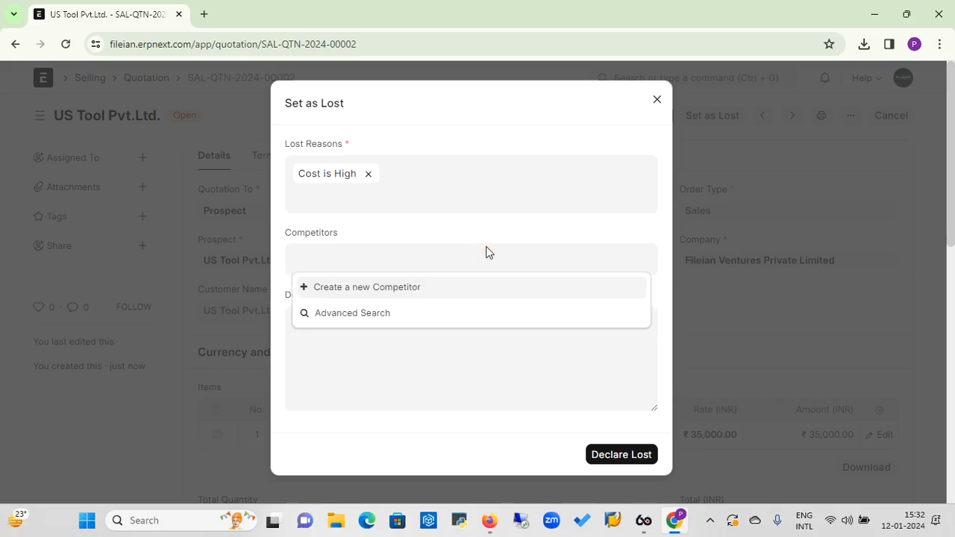
type("SS")
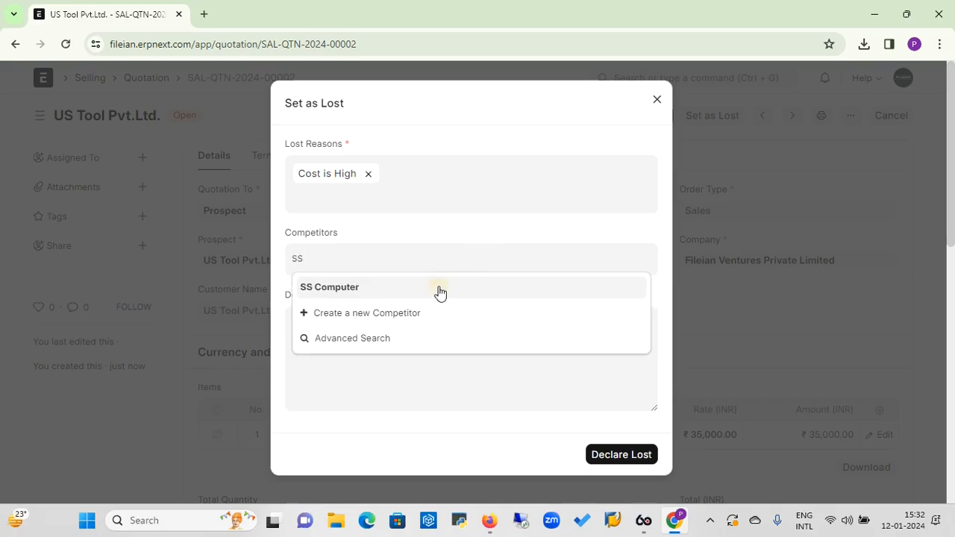
left_click(439, 290)
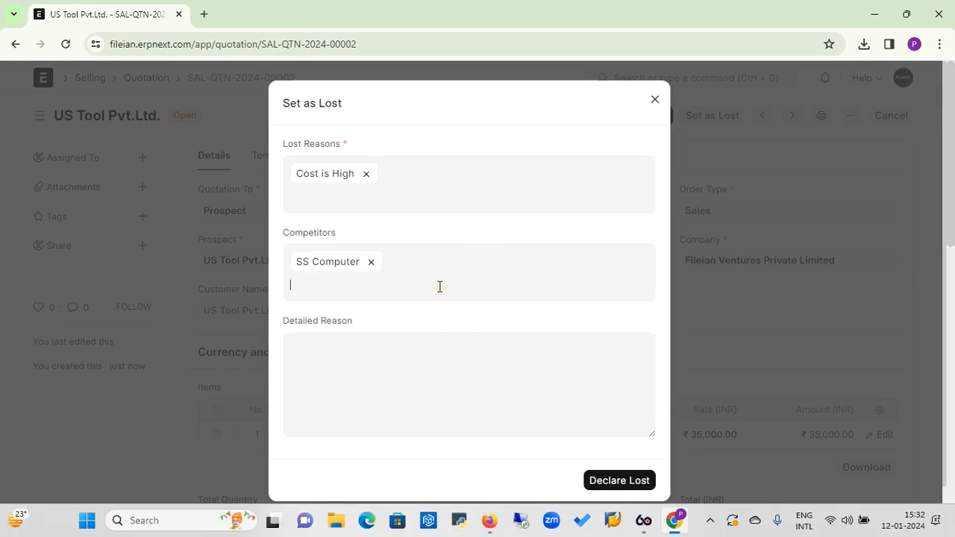
Enter the detailed reason 'SS Computers price is lowest one'
left_click(365, 369)
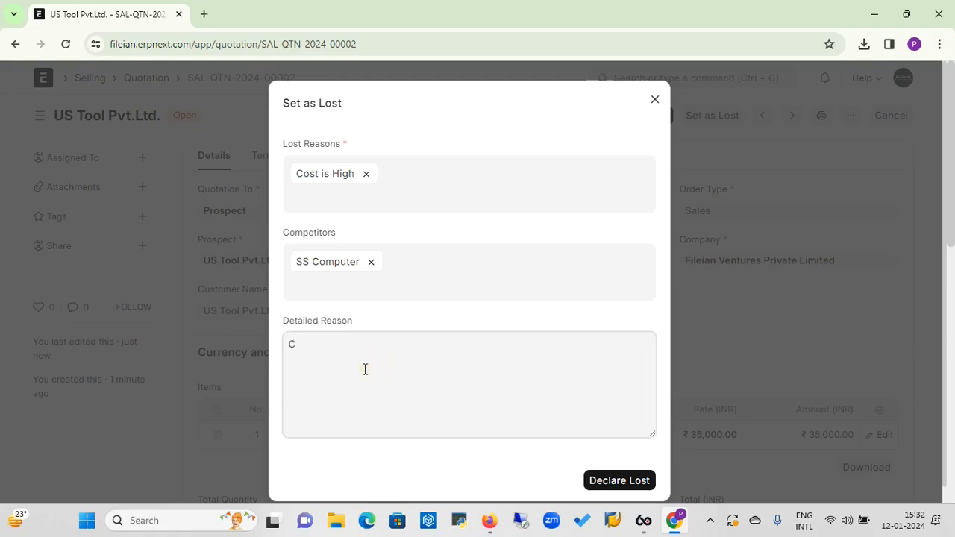
type("SS Computers is")
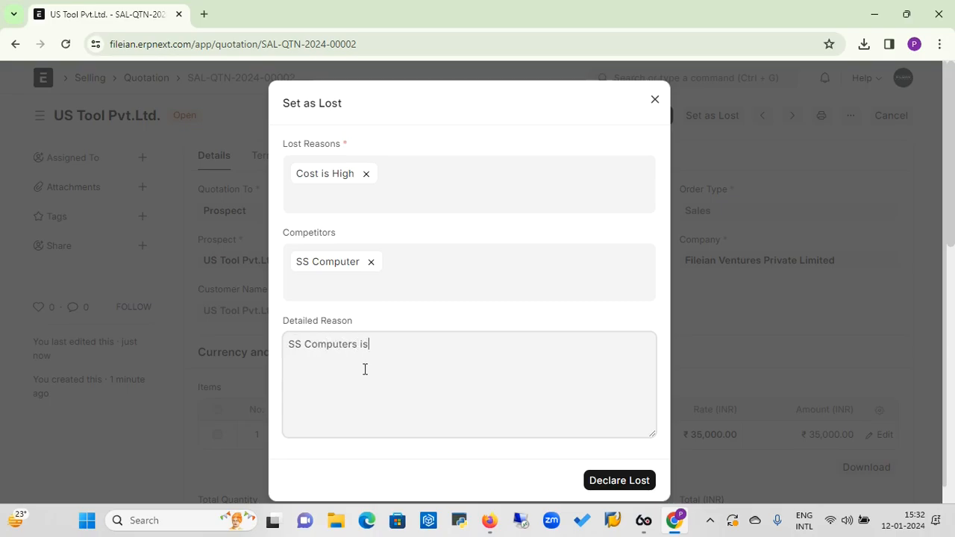
type(" giving ")
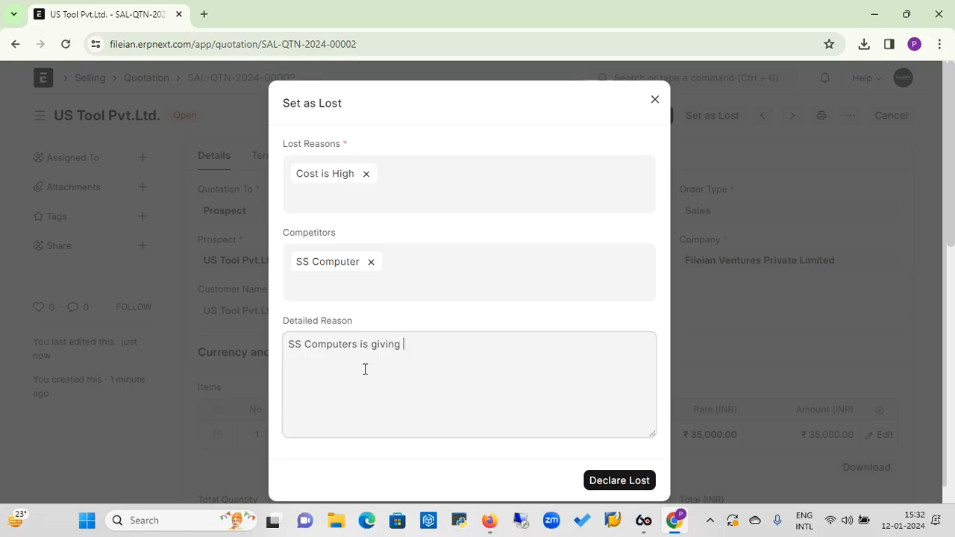
type("Mu")
type("ch ch")
type("o")
key("ctrl+BackSpace")
key("ctrl+BackSpace")
key("BackSpace")
key("BackSpace")
key("BackSpace")
type("price is lowest one")
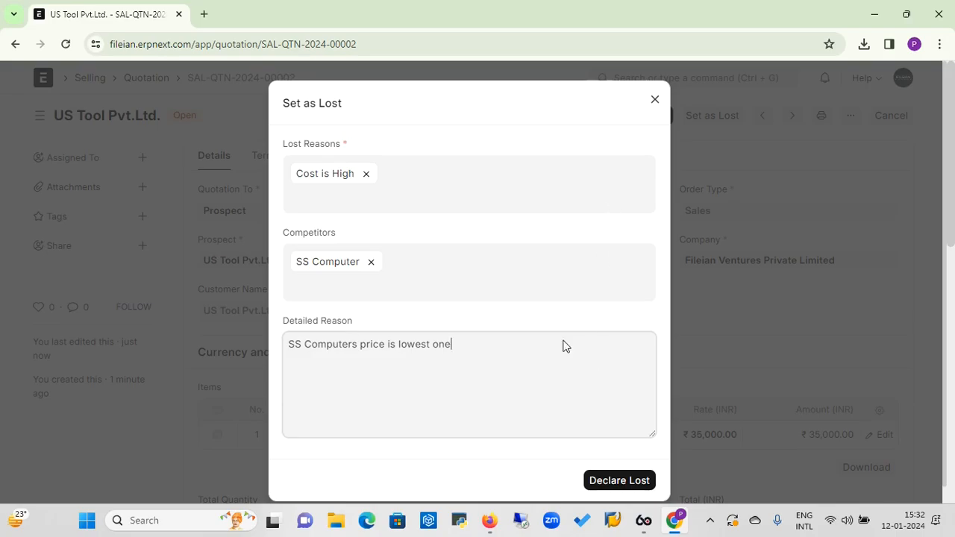
Dismiss the Set as Lost form and create a Sales Order from the quotation
left_click(656, 102)
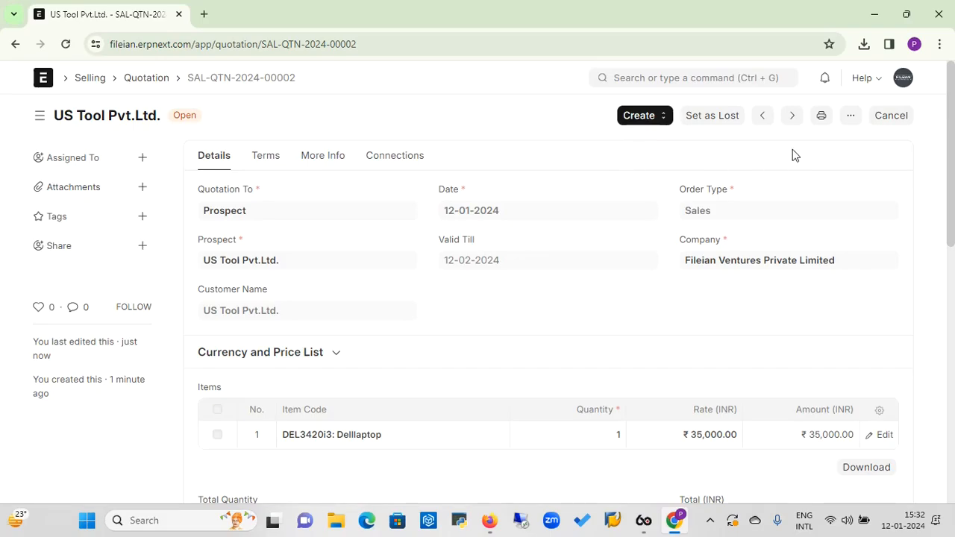
left_click(663, 117)
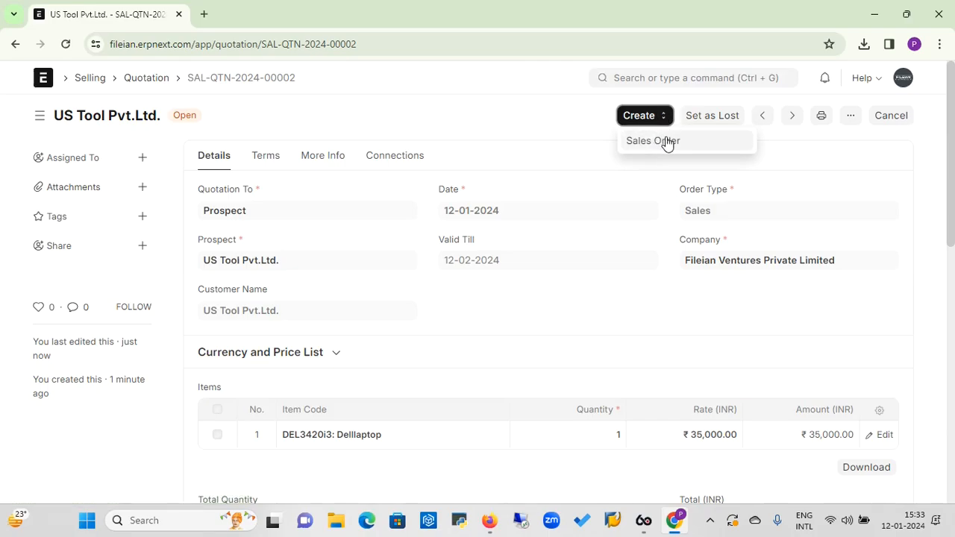
left_click(670, 144)
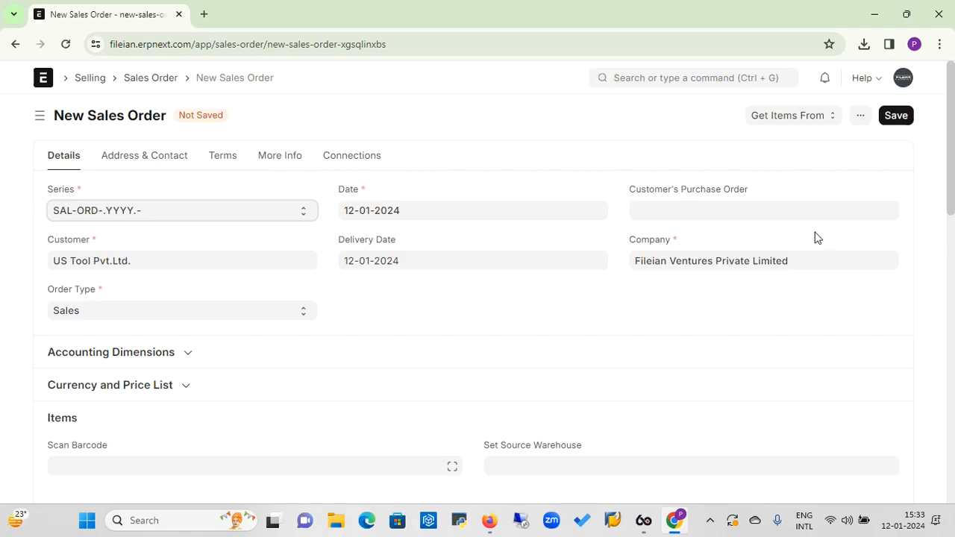
Save the US Tool Pvt.Ltd. Sales Order as draft SAL-ORD-2024-00001 and confirm its submission
left_click_drag(952, 155, 941, 254)
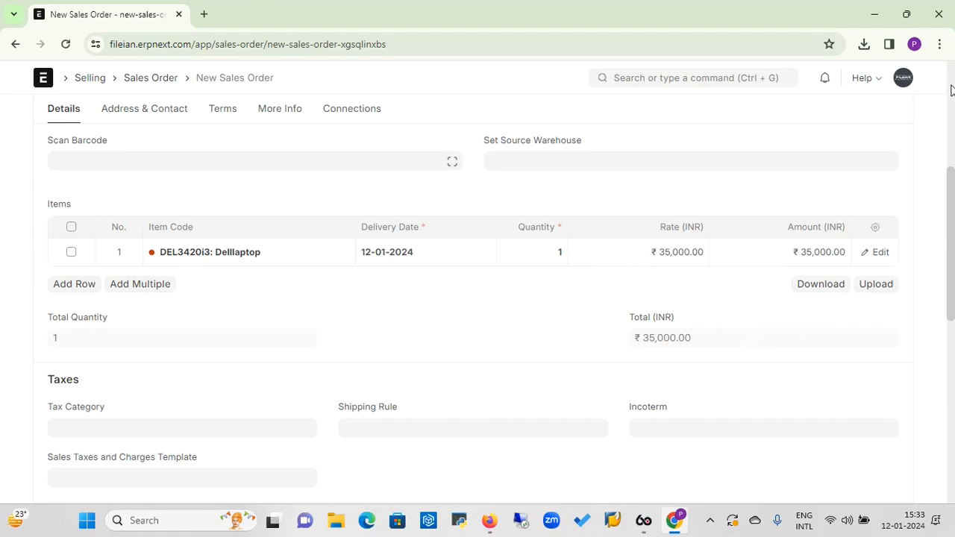
scroll(950, 110, "up", 5)
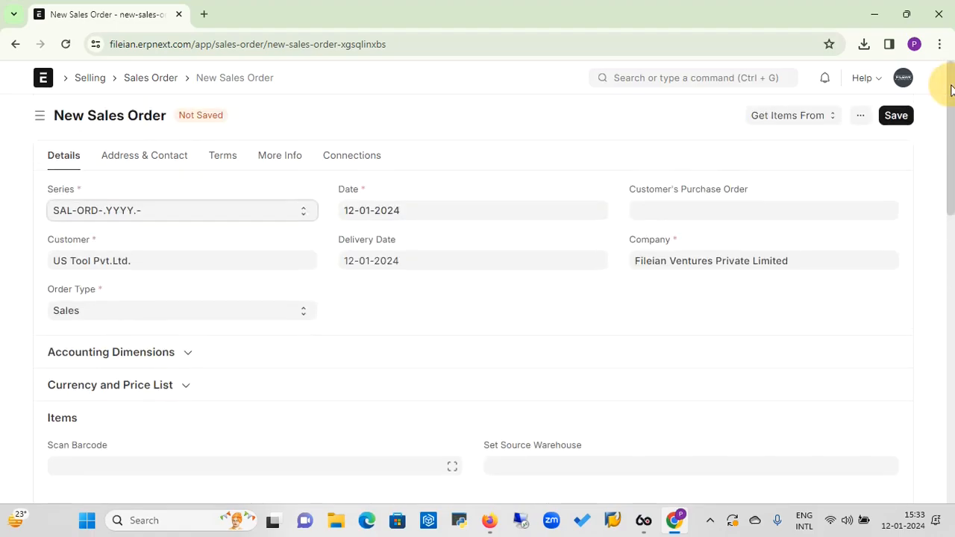
left_click(903, 118)
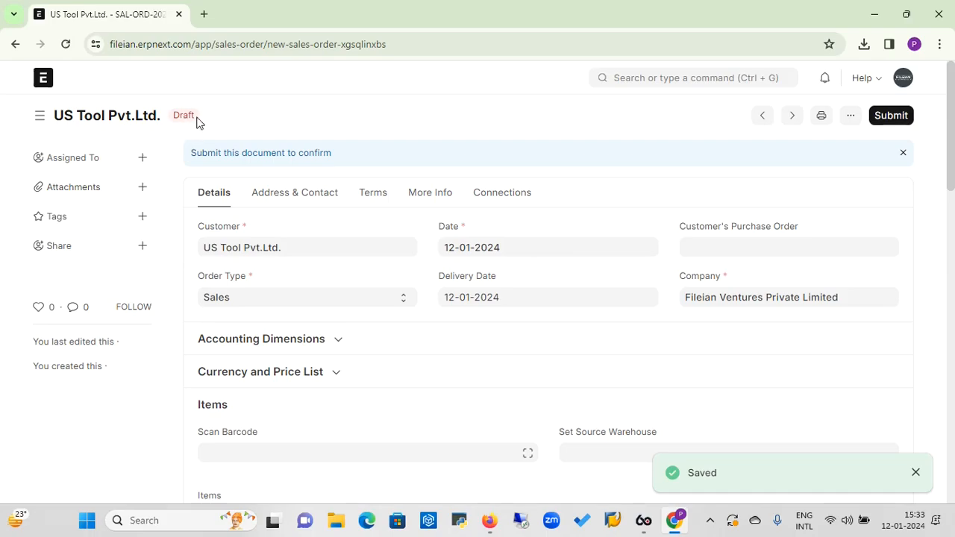
left_click(894, 120)
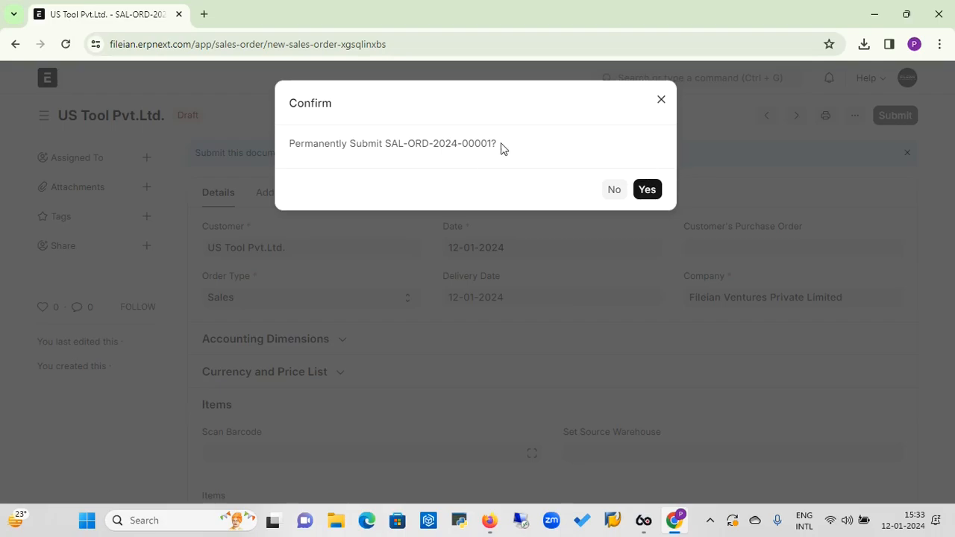
left_click(647, 190)
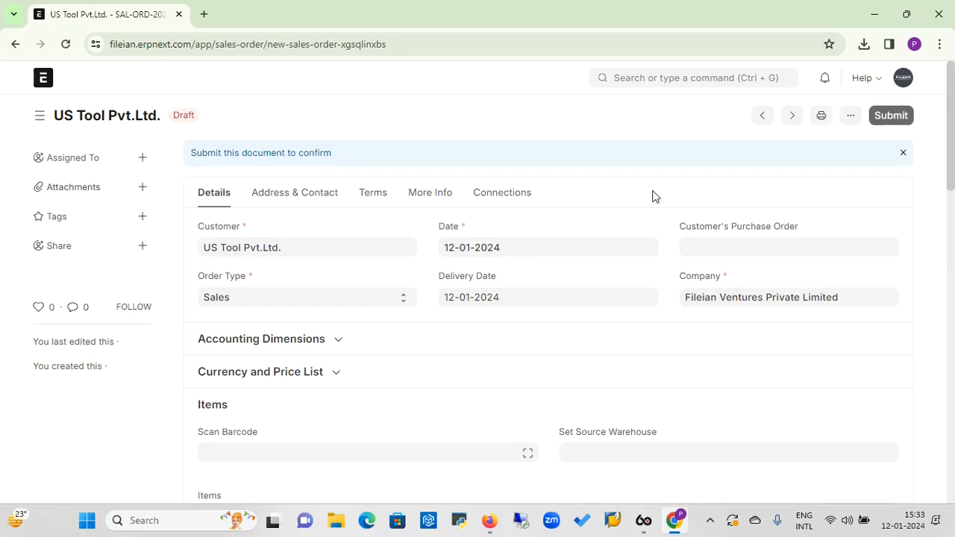